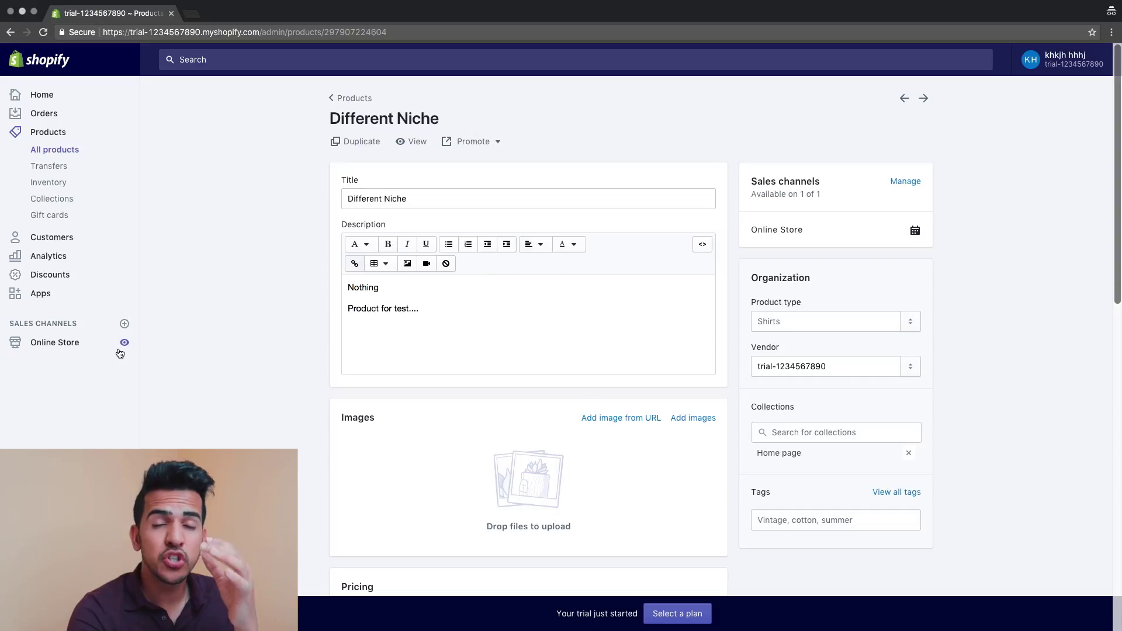
- Open the Domestic shipping zone for editing from the store's shipping settings
{"action": "left_click", "coordinate": [116, 345]}
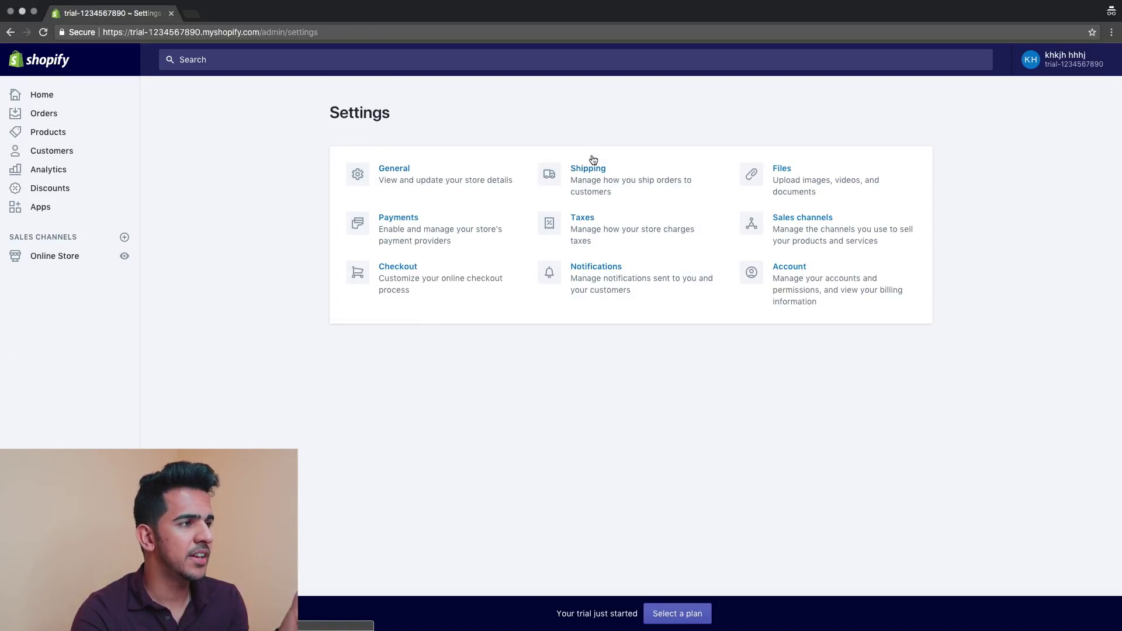
{"action": "left_click", "coordinate": [603, 183]}
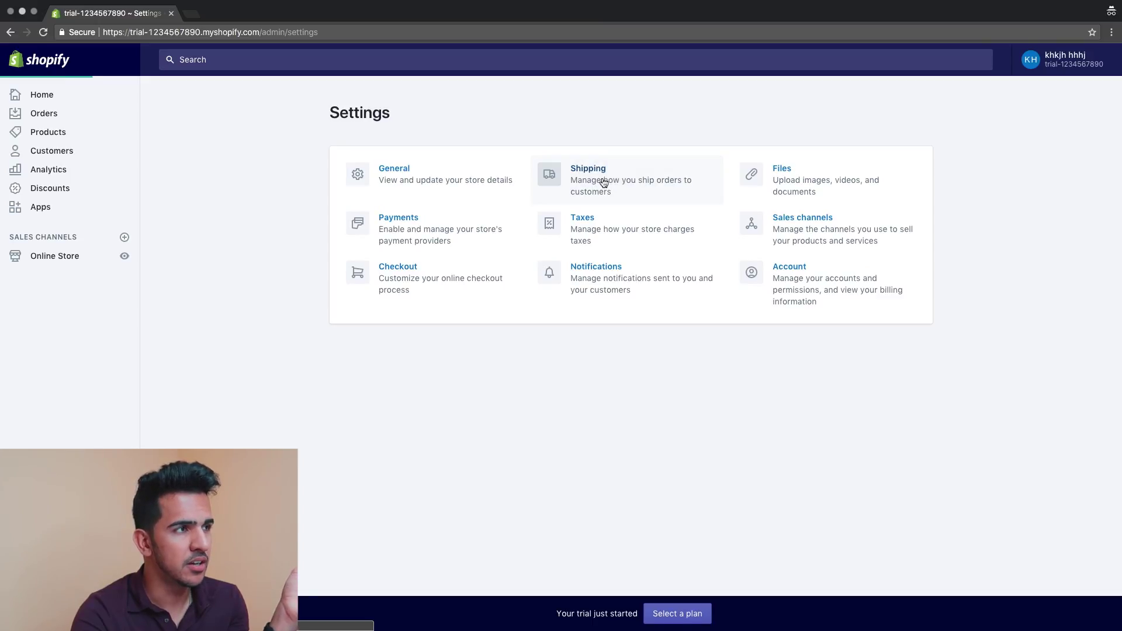
{"action": "scroll", "coordinate": [602, 181], "scroll_direction": "down", "scroll_amount": 3}
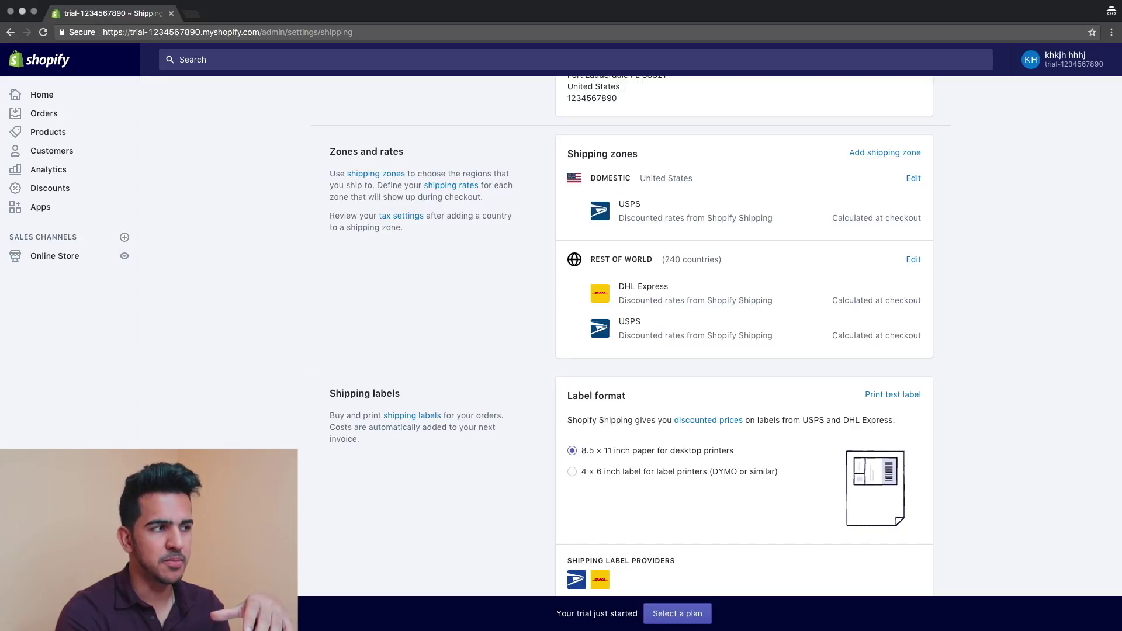
{"action": "left_click", "coordinate": [915, 180]}
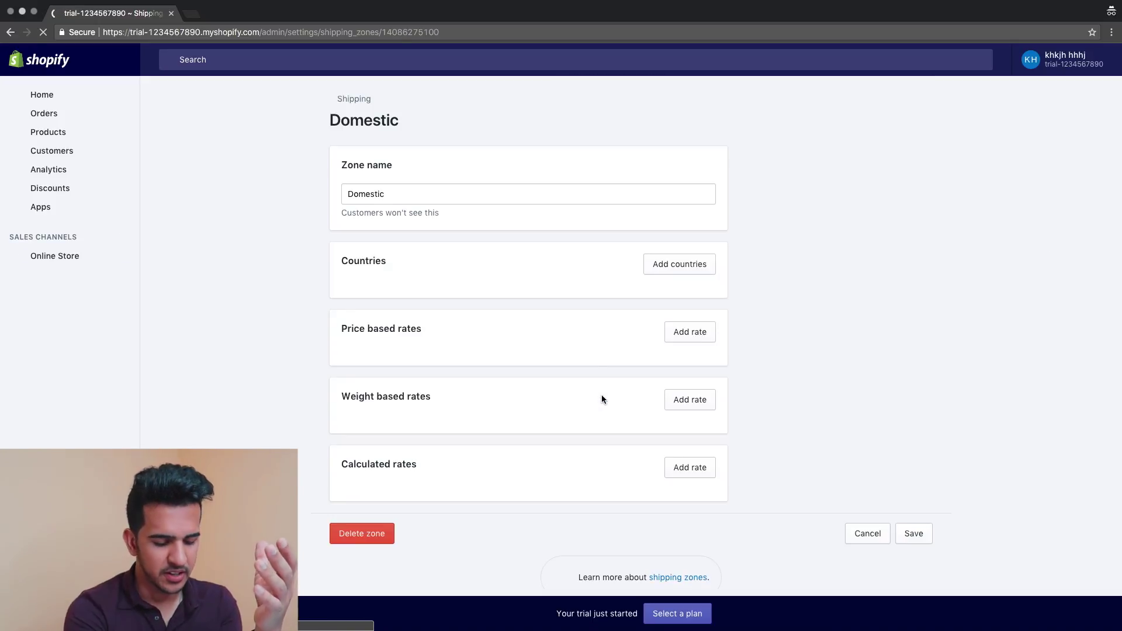
{"action": "scroll", "coordinate": [430, 339], "scroll_direction": "down", "scroll_amount": 3}
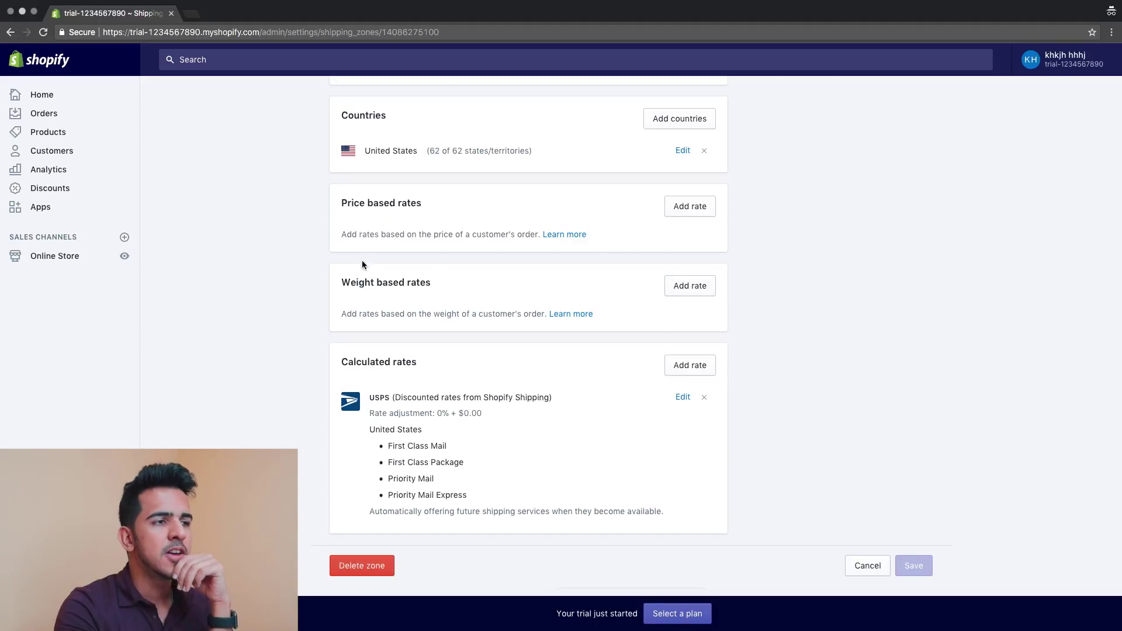
- Start a weight based rate named "Standard Shipping" in the Domestic zone with a maximum order weight of 1 lb
{"action": "left_click", "coordinate": [671, 286]}
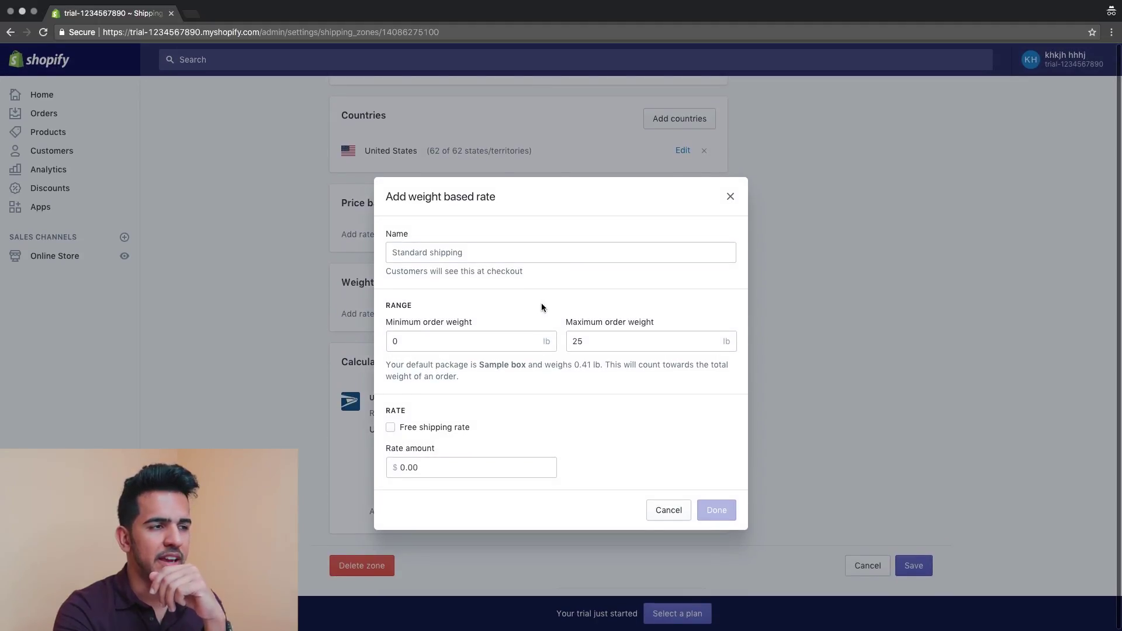
{"action": "left_click", "coordinate": [459, 257]}
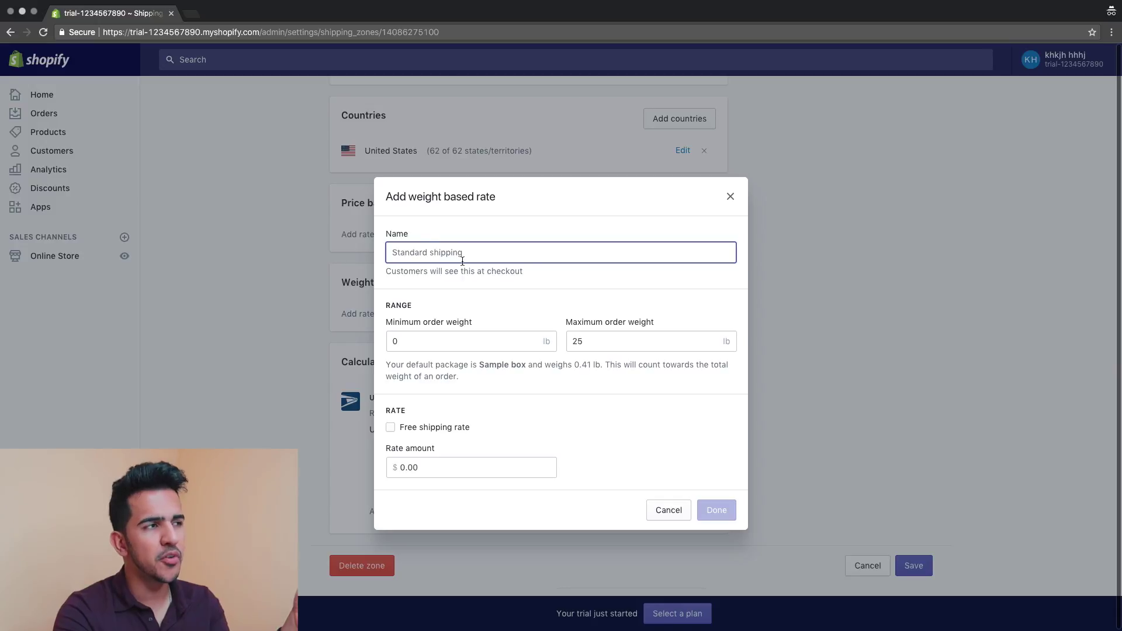
{"action": "type", "text": "Standard S"}
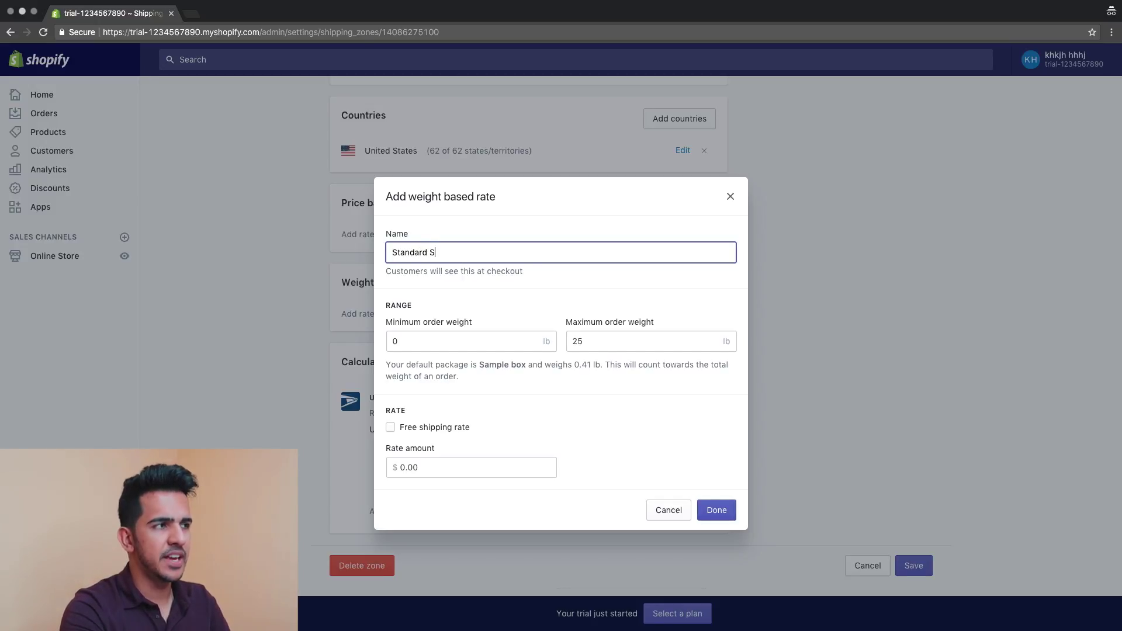
{"action": "type", "text": "hipping"}
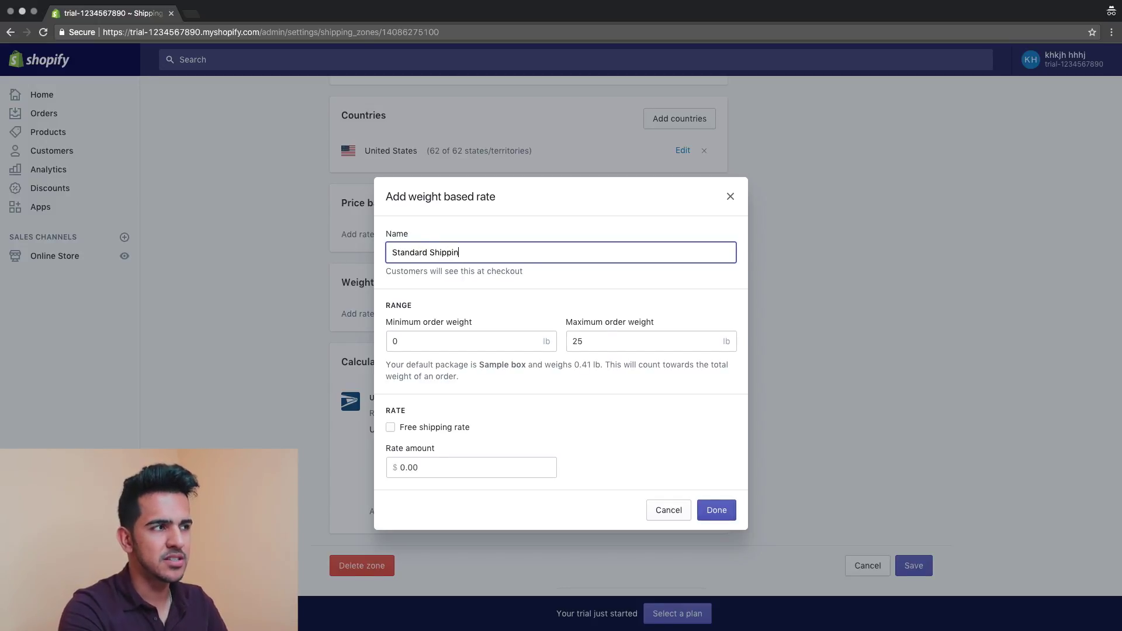
{"action": "left_click", "coordinate": [442, 336]}
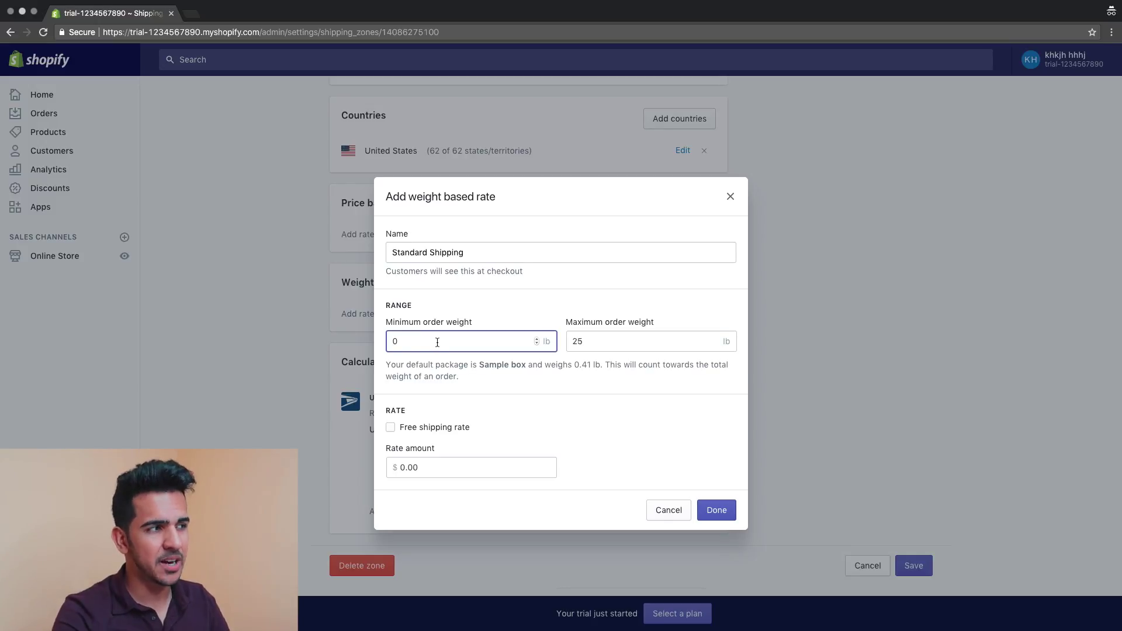
{"action": "double_click", "coordinate": [601, 347]}
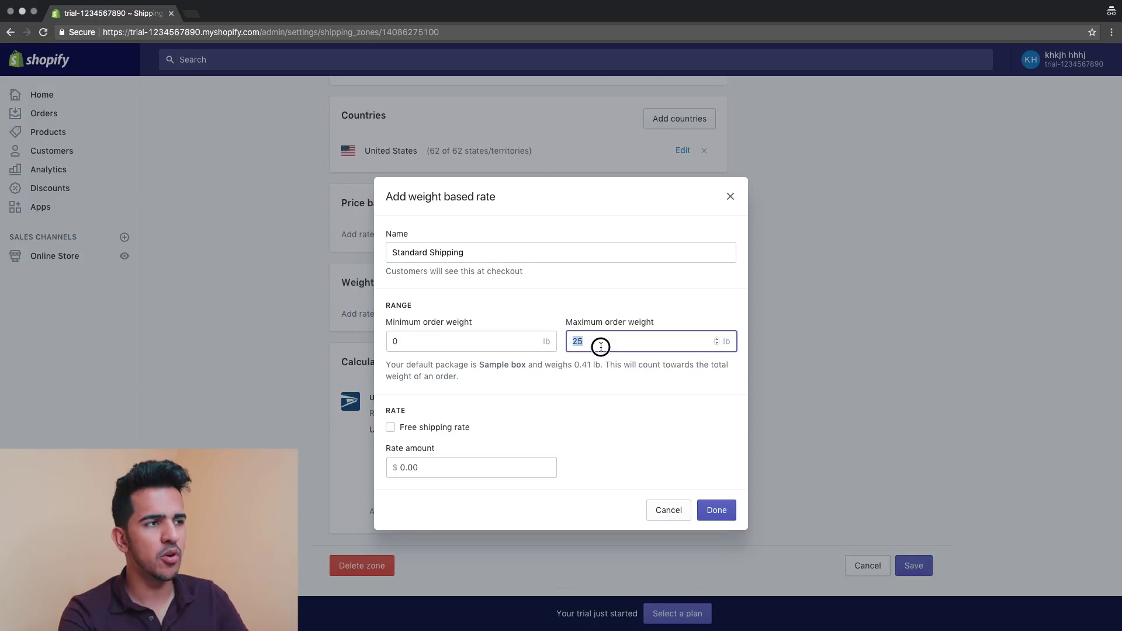
{"action": "type", "text": "1"}
{"action": "left_click", "coordinate": [614, 395]}
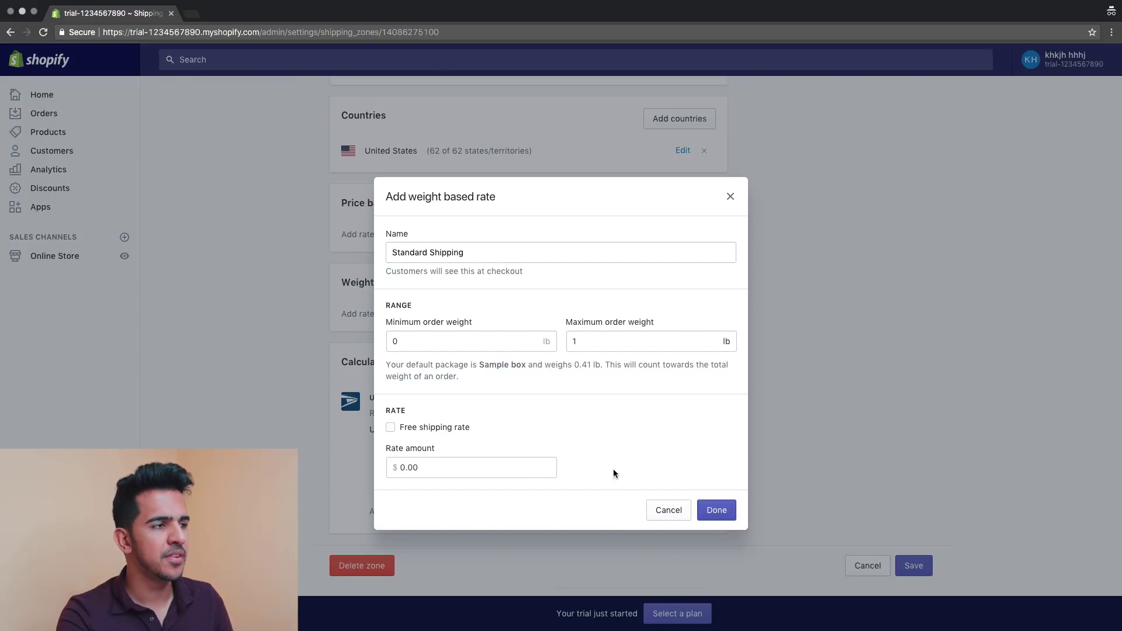
- Set the new weight based rate's amount to $4 and add it to the zone
{"action": "double_click", "coordinate": [497, 470]}
{"action": "left_click", "coordinate": [489, 434]}
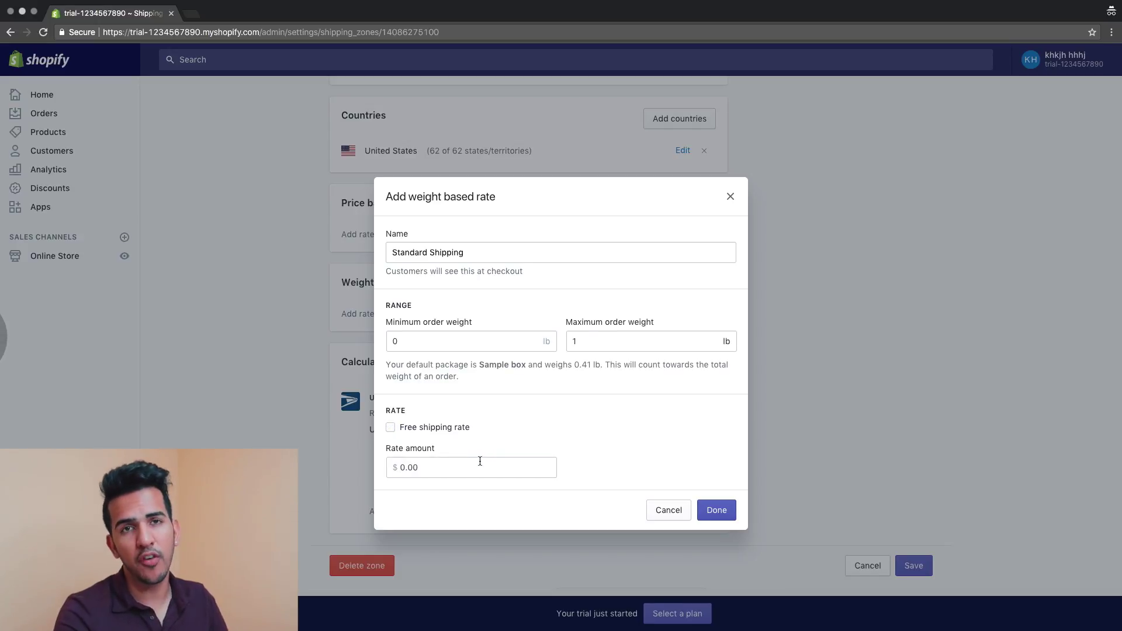
{"action": "double_click", "coordinate": [479, 460]}
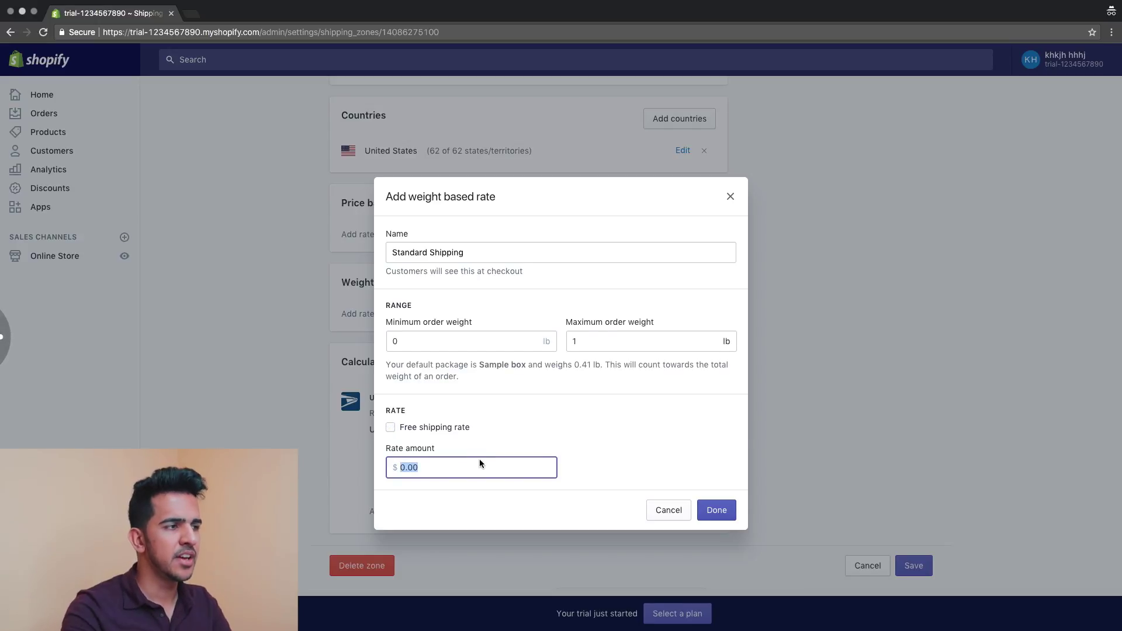
{"action": "type", "text": "4"}
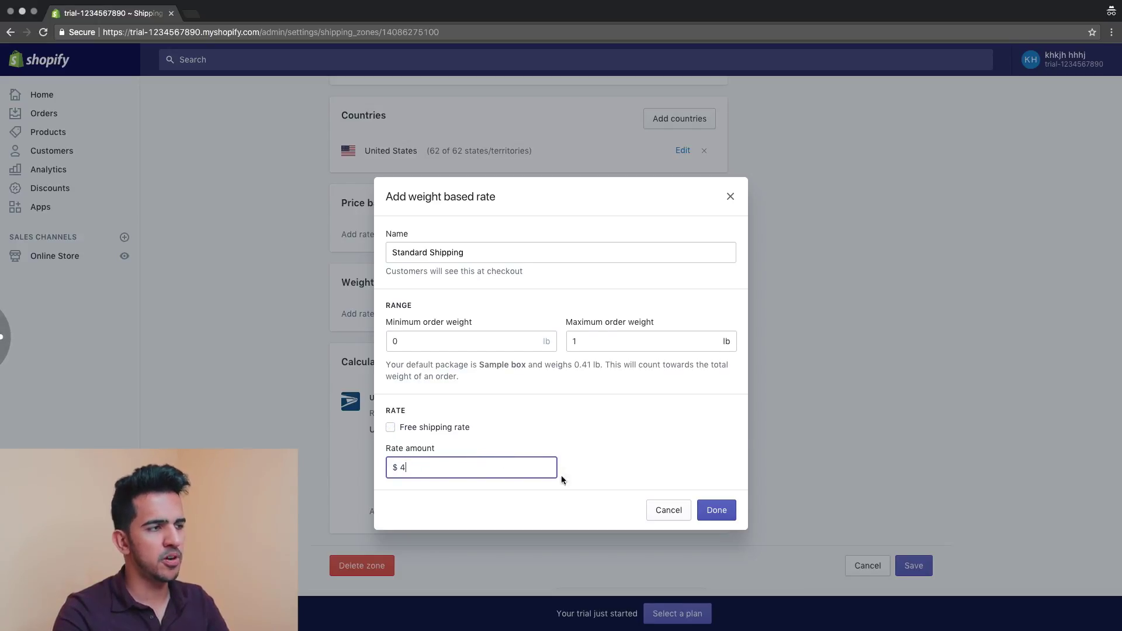
{"action": "left_click", "coordinate": [714, 511]}
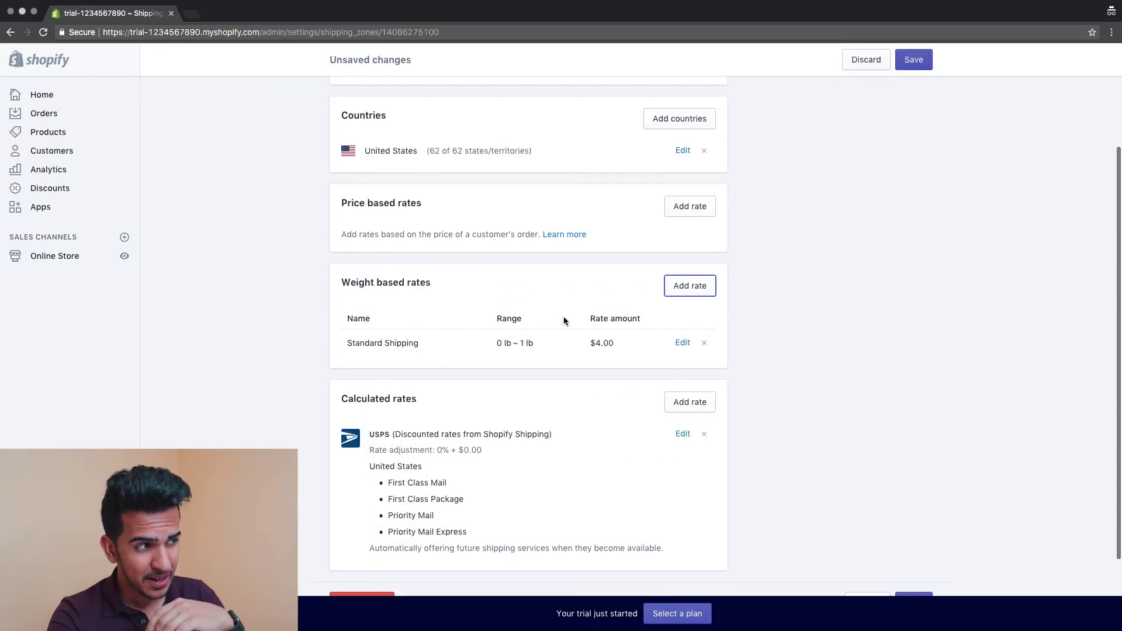
{"action": "left_click_drag", "start_coordinate": [326, 338], "coordinate": [656, 355]}
{"action": "left_click", "coordinate": [761, 349]}
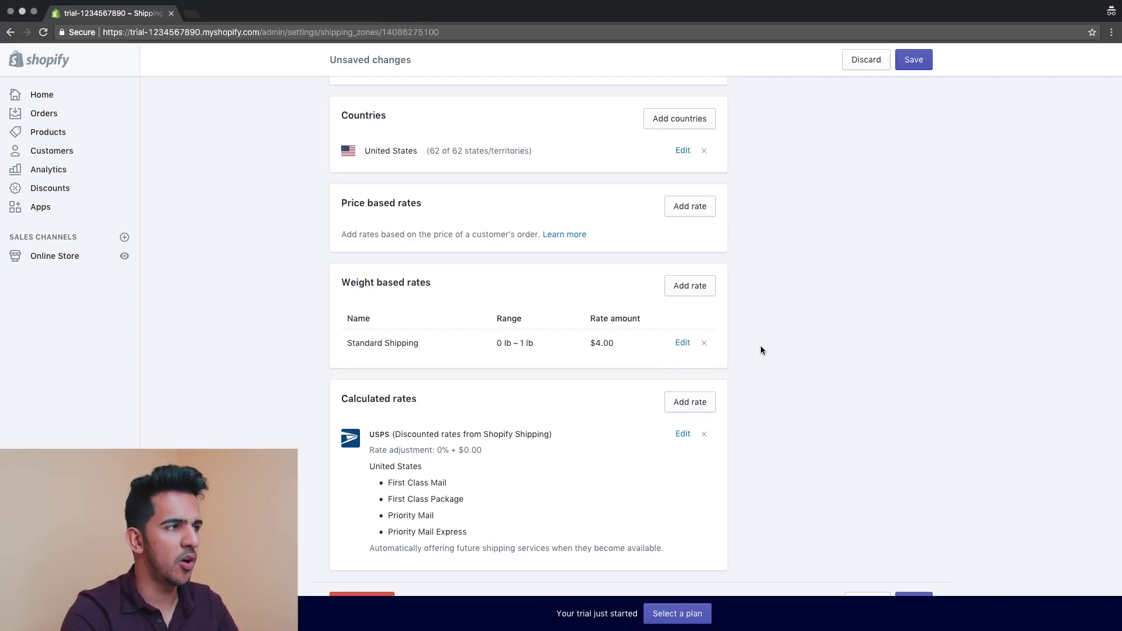
- Add a second weight based rate named "Standard Shipping" for orders from 1.1 to 2 lb at $6
{"action": "left_click", "coordinate": [691, 286]}
{"action": "left_click", "coordinate": [446, 248]}
{"action": "type", "text": "Standar"}
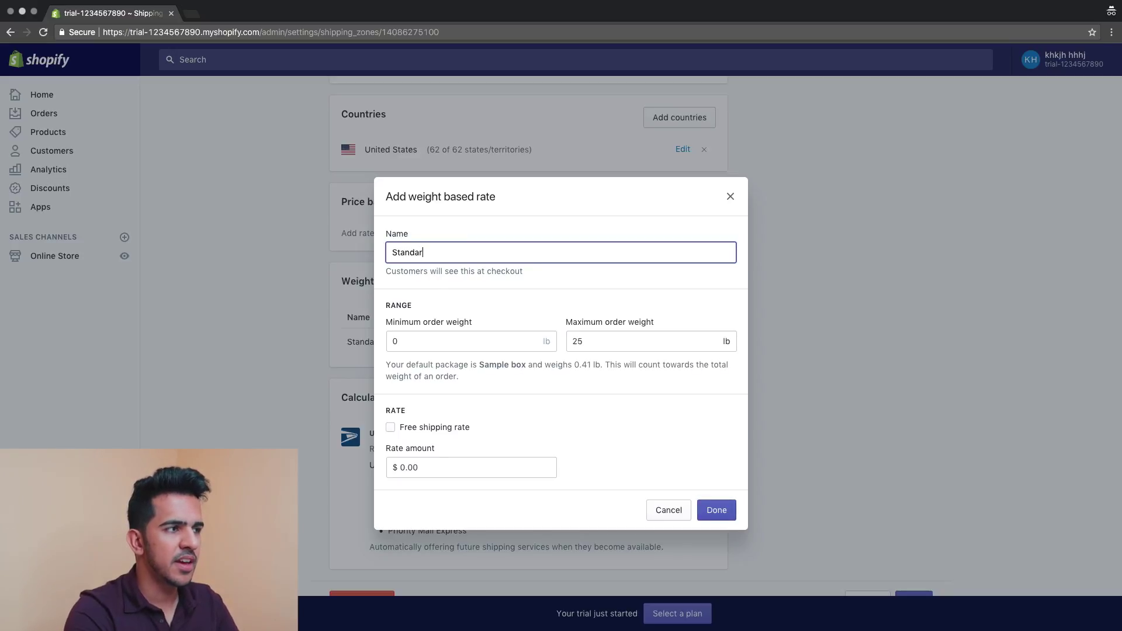
{"action": "type", "text": "d Shipping"}
{"action": "key", "text": "Tab"}
{"action": "type", "text": "1.1"}
{"action": "key", "text": "Tab"}
{"action": "type", "text": "2"}
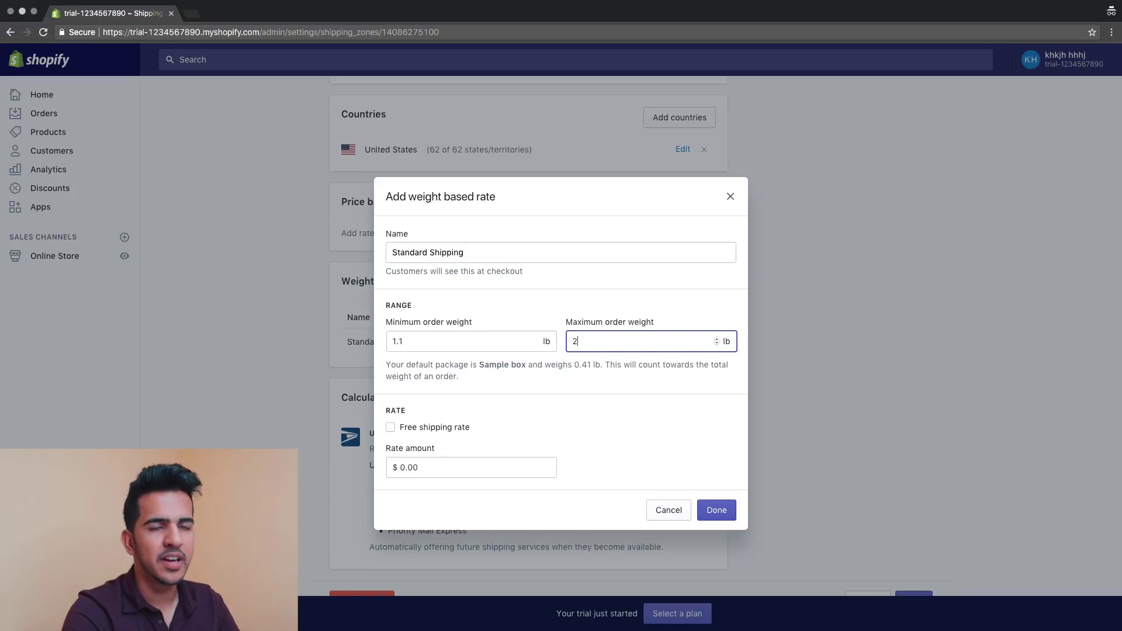
{"action": "left_click", "coordinate": [494, 472]}
{"action": "type", "text": "6"}
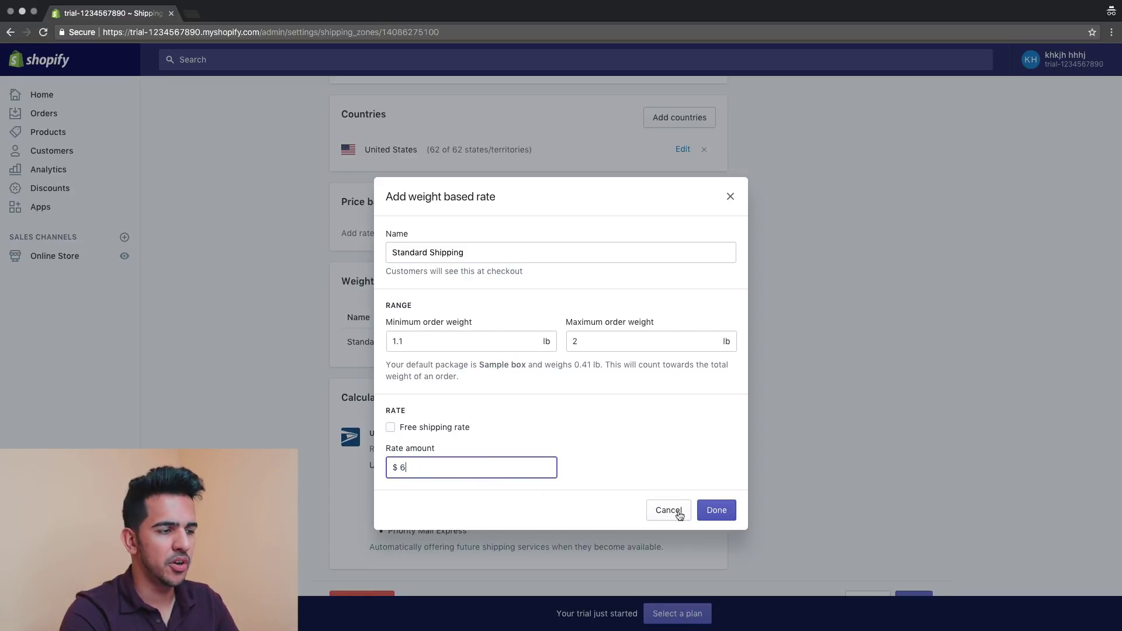
{"action": "left_click", "coordinate": [717, 511]}
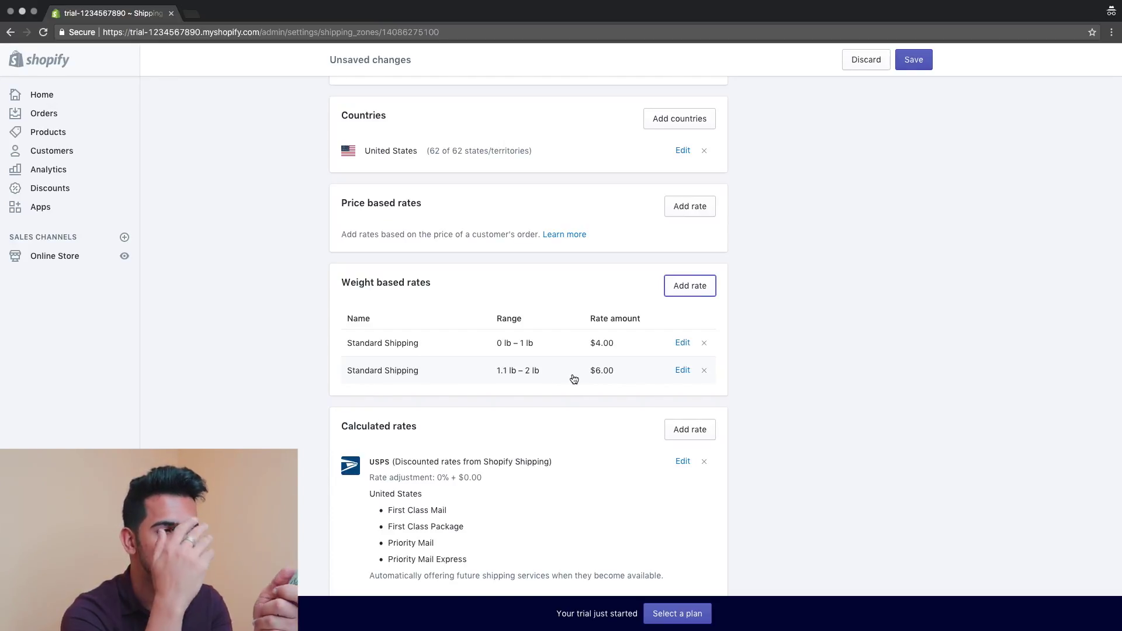
- Add a third weight based rate named "Standard Shipping" for orders from 2.1 to 3 lb at $8
{"action": "left_click", "coordinate": [689, 285]}
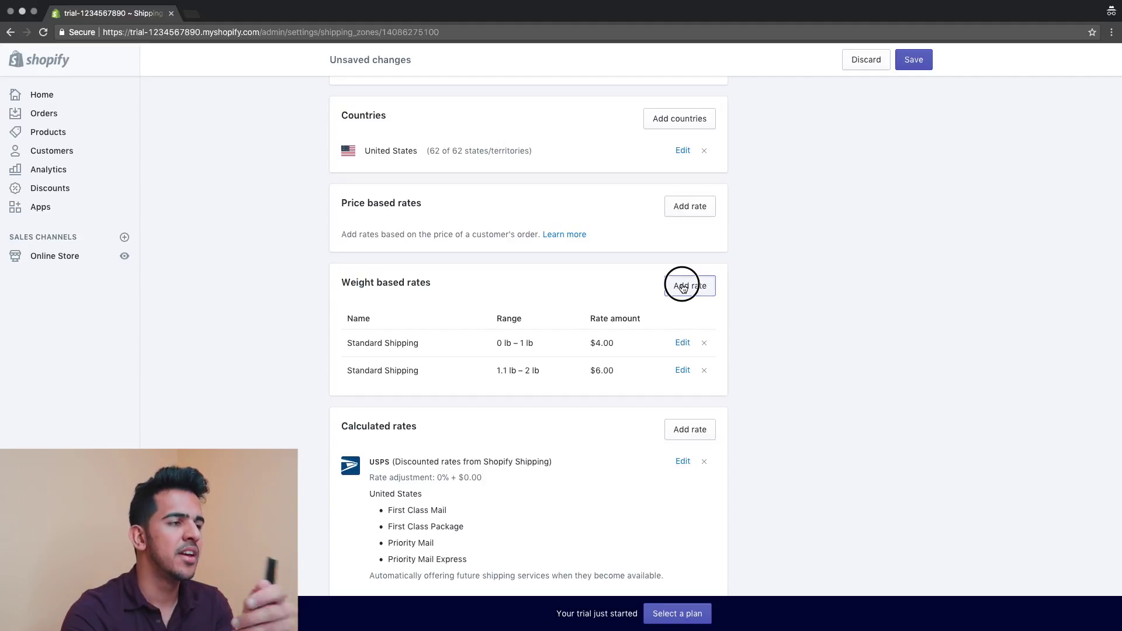
{"action": "left_click", "coordinate": [464, 252]}
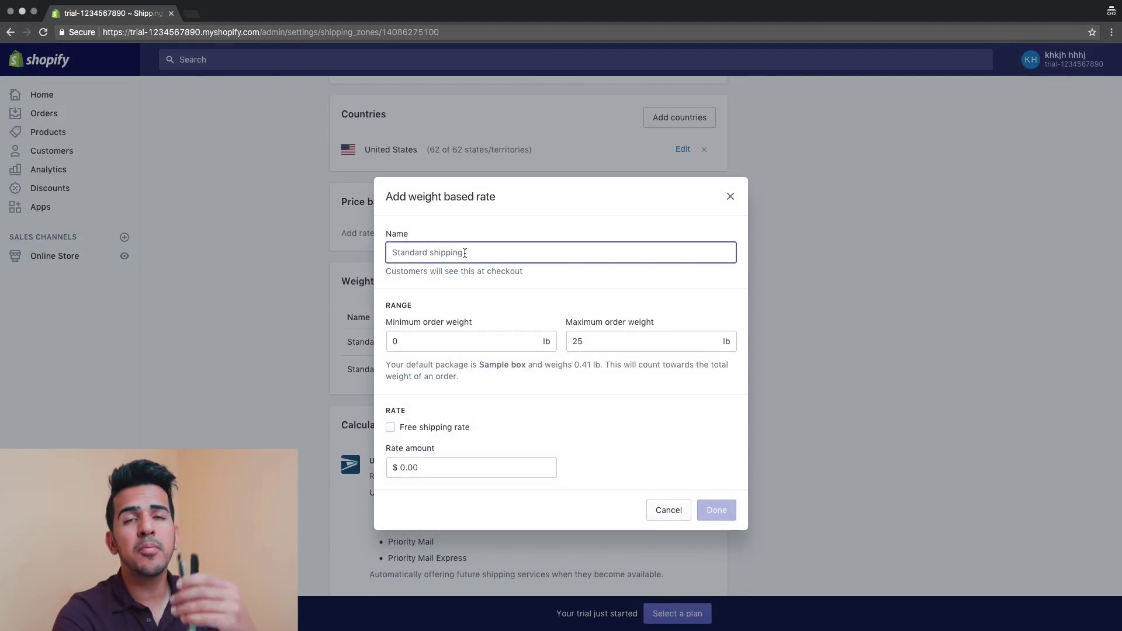
{"action": "type", "text": "Standard Shippi"}
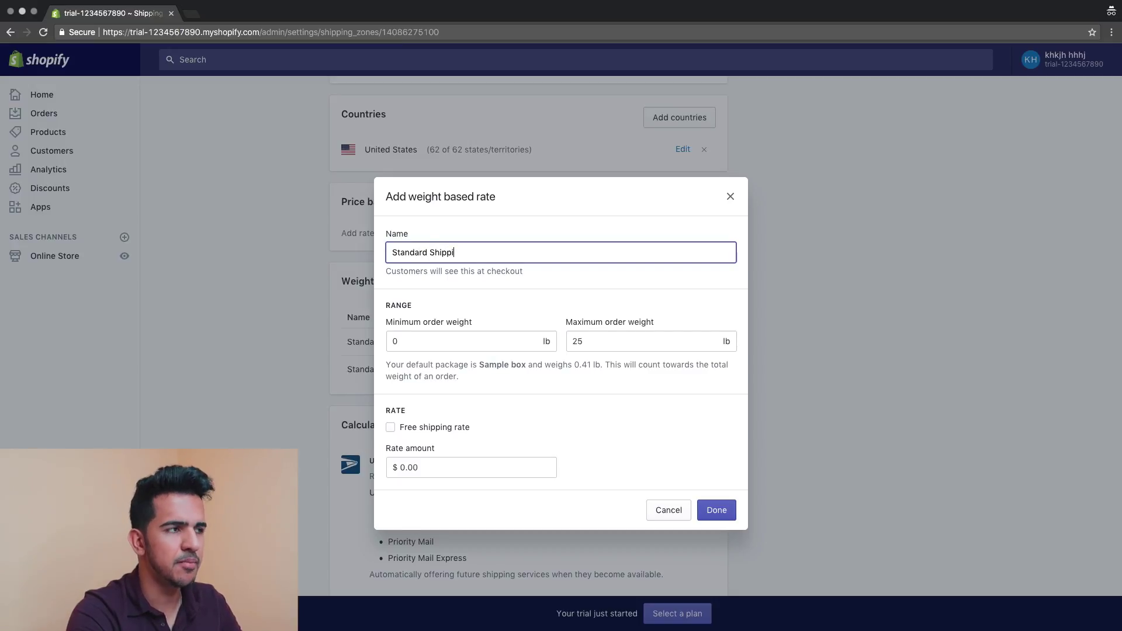
{"action": "type", "text": "ng"}
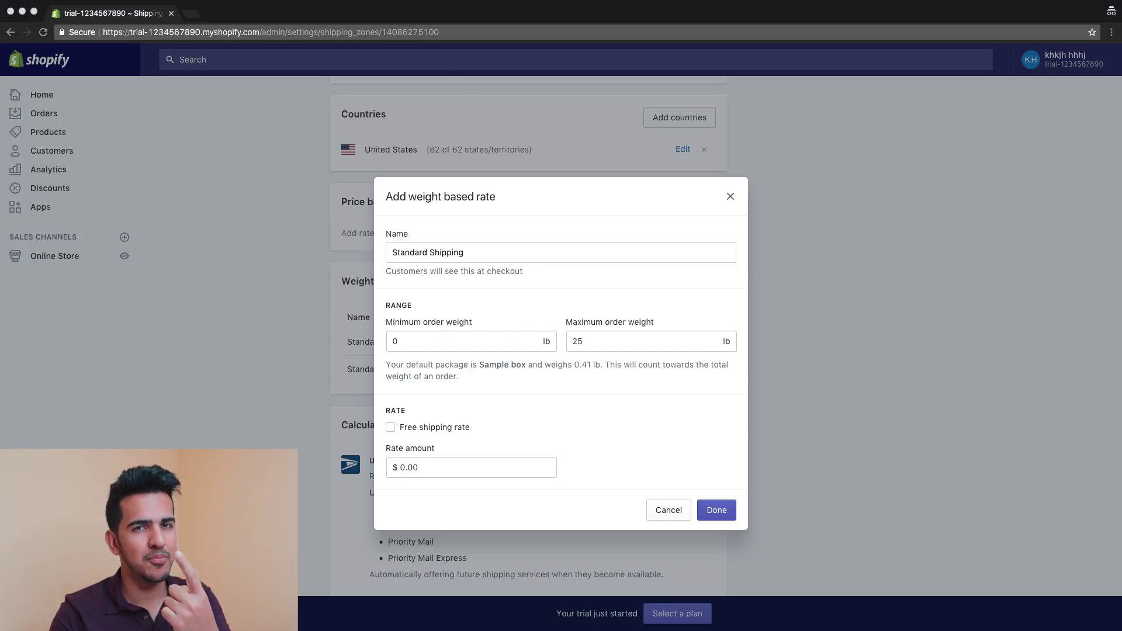
{"action": "left_click", "coordinate": [458, 342]}
{"action": "key", "text": "BackSpace"}
{"action": "type", "text": "2.1"}
{"action": "key", "text": "Tab"}
{"action": "type", "text": "3"}
{"action": "left_click", "coordinate": [454, 461]}
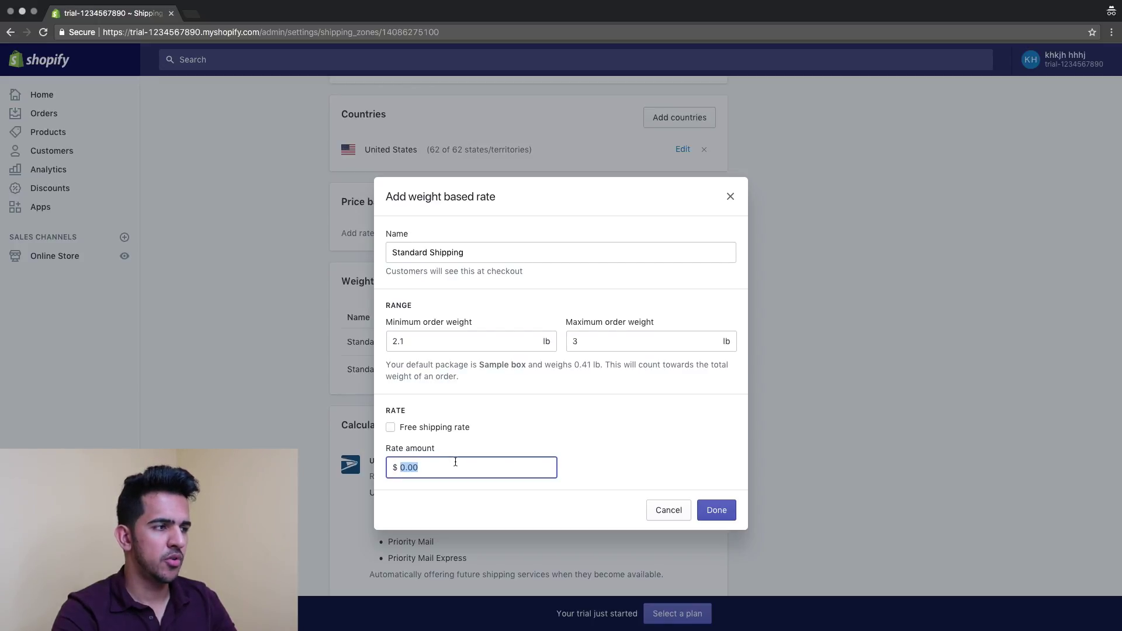
{"action": "type", "text": "8"}
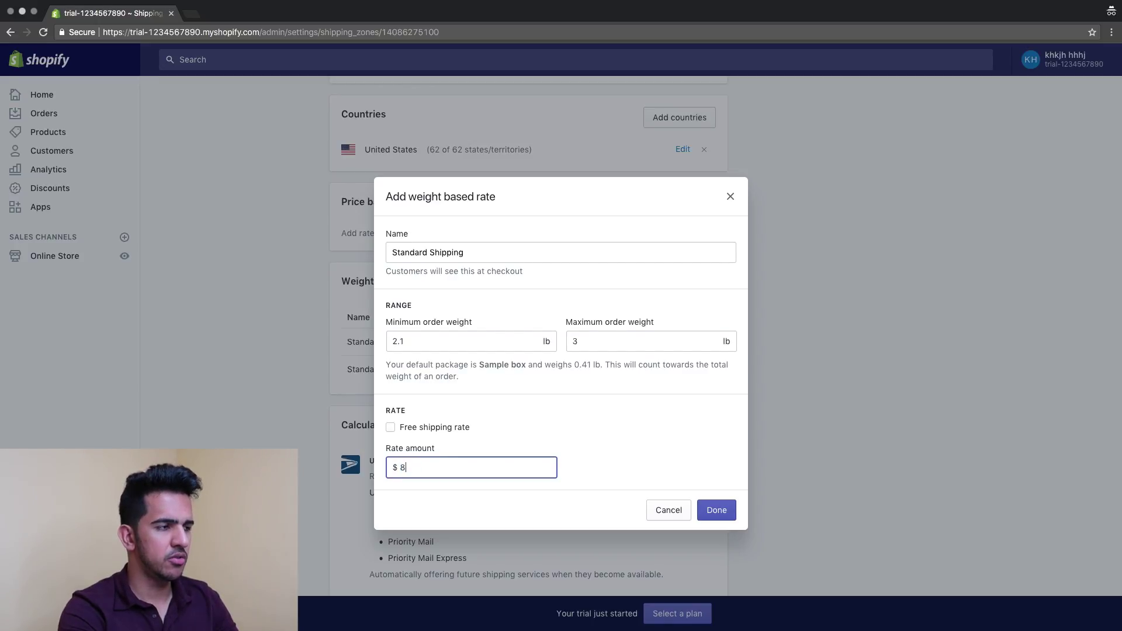
{"action": "left_click", "coordinate": [719, 508]}
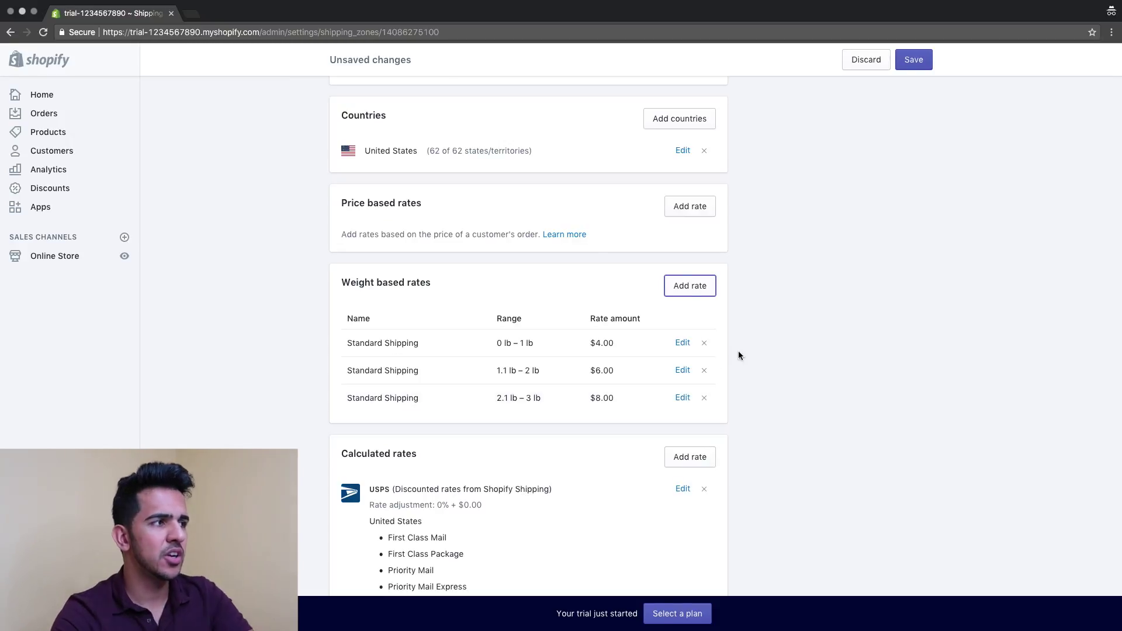
- Add a weight based rate named "Standard Shipping" for orders from 4 to 50 lb with free shipping
{"action": "left_click", "coordinate": [705, 288]}
{"action": "left_click", "coordinate": [465, 253]}
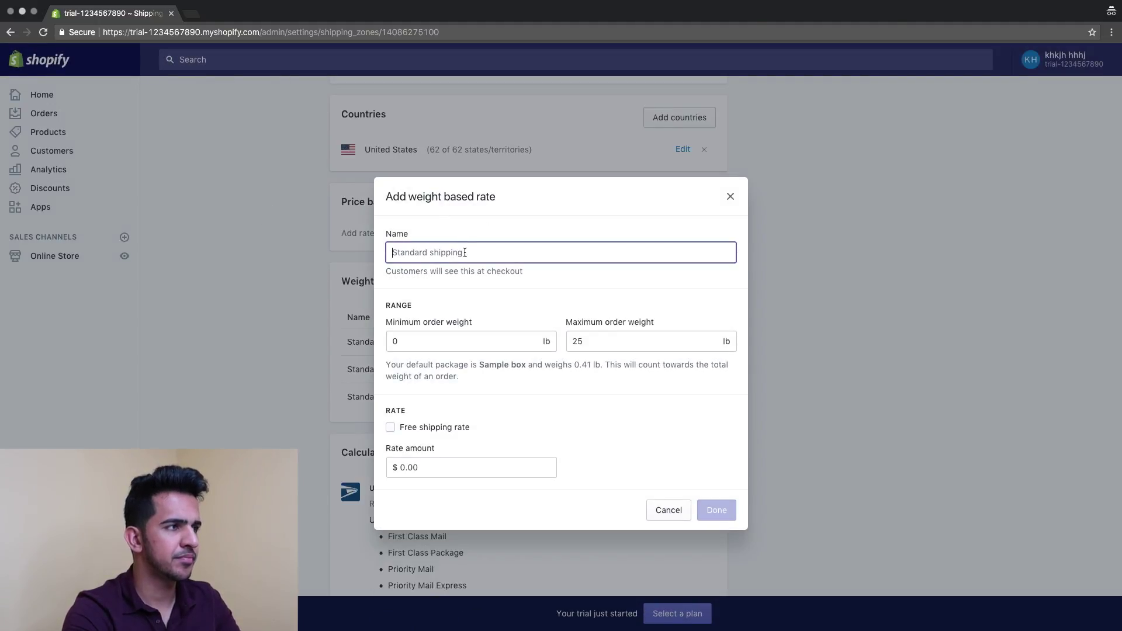
{"action": "type", "text": "Standard Shipping"}
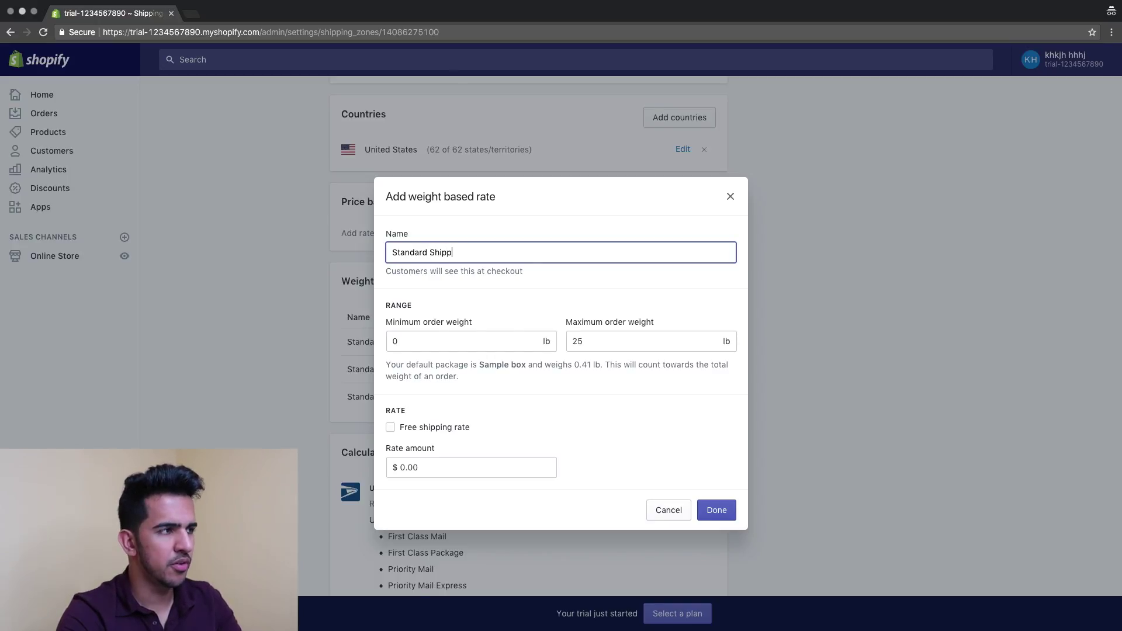
{"action": "left_click", "coordinate": [422, 339]}
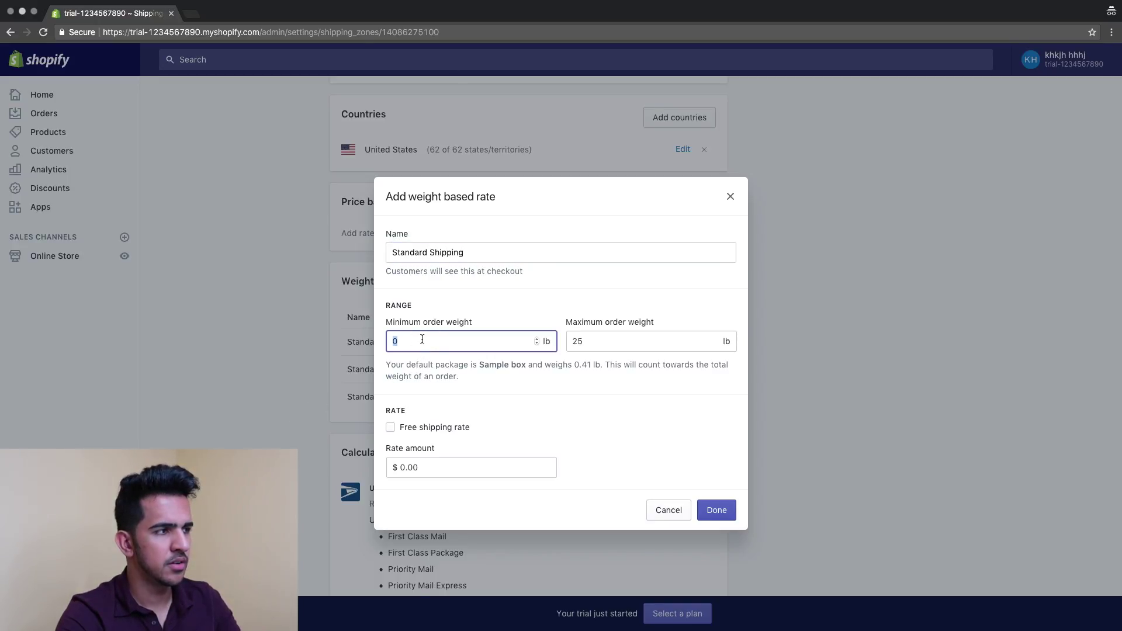
{"action": "type", "text": "4"}
{"action": "key", "text": "Tab"}
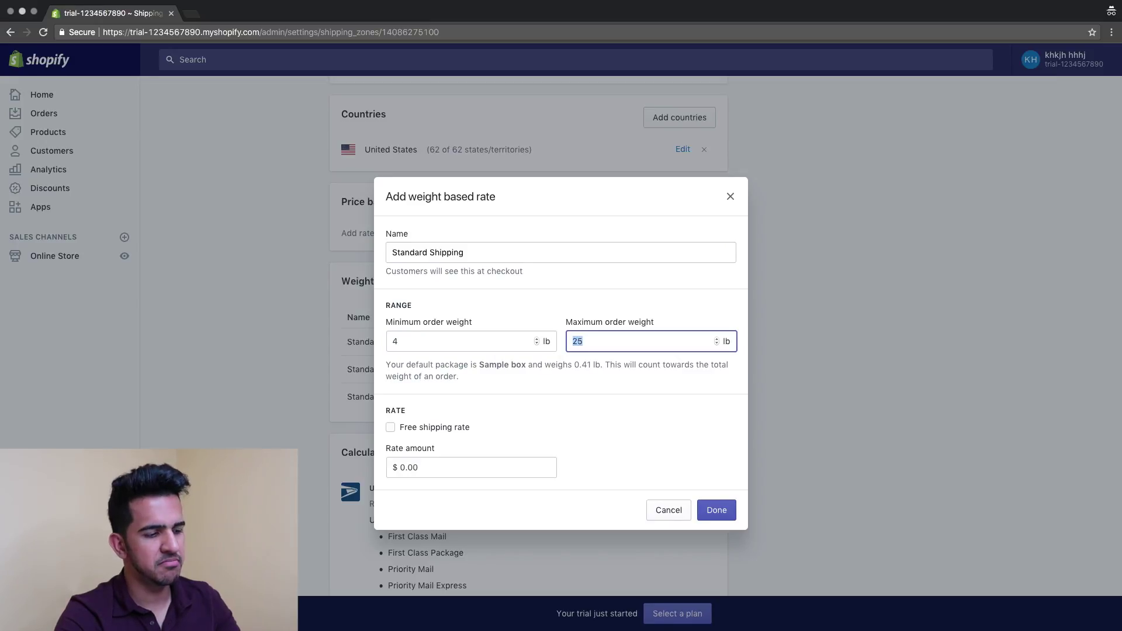
{"action": "type", "text": "50"}
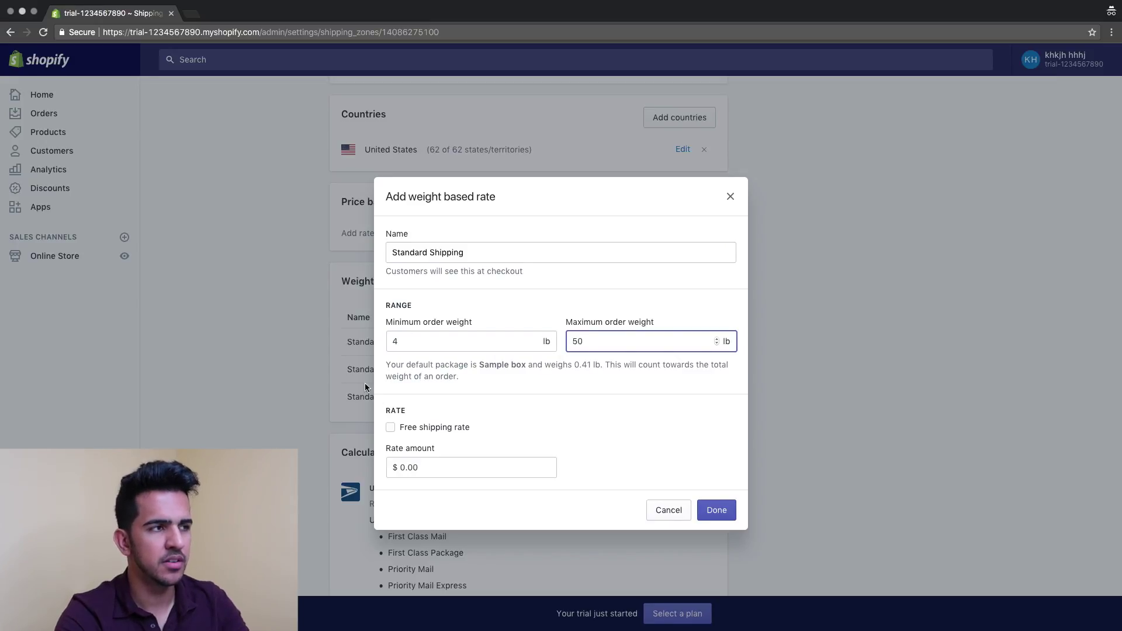
{"action": "left_click", "coordinate": [502, 468]}
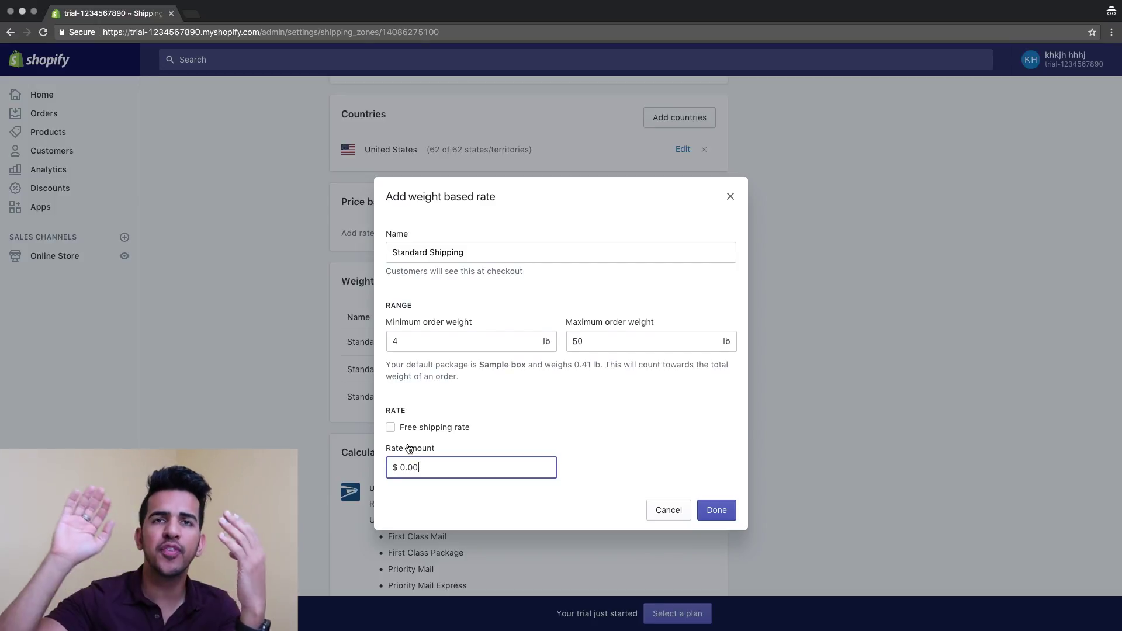
{"action": "left_click", "coordinate": [390, 427]}
{"action": "left_click", "coordinate": [716, 510]}
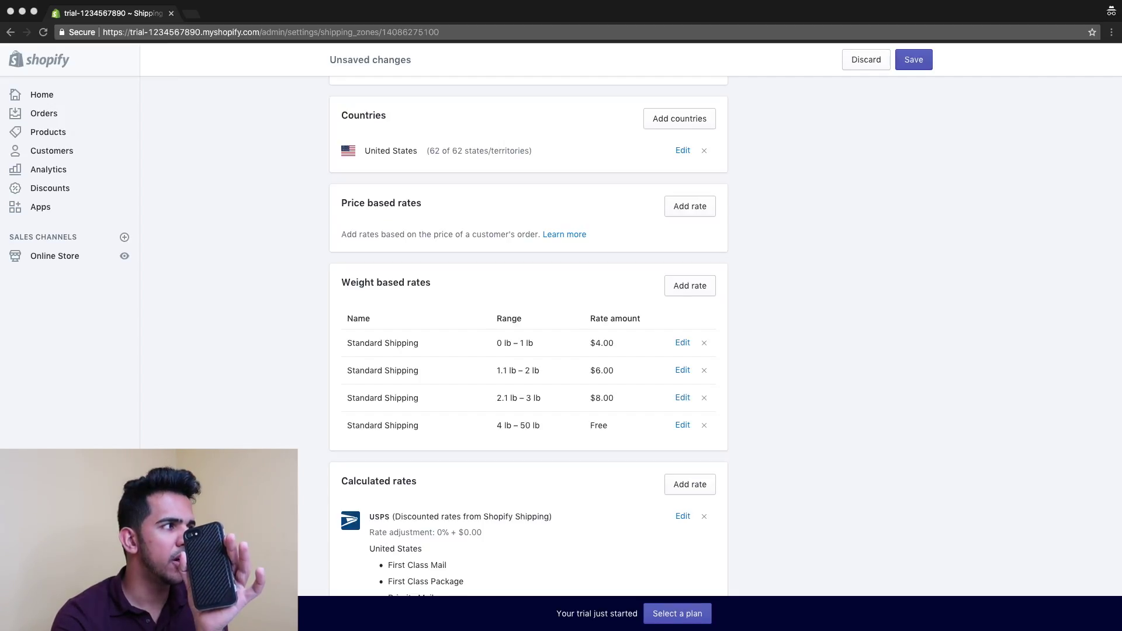
- Open the Different Niche product in a separate browser tab, keeping the unsaved shipping zone page open
{"action": "left_click", "coordinate": [53, 133]}
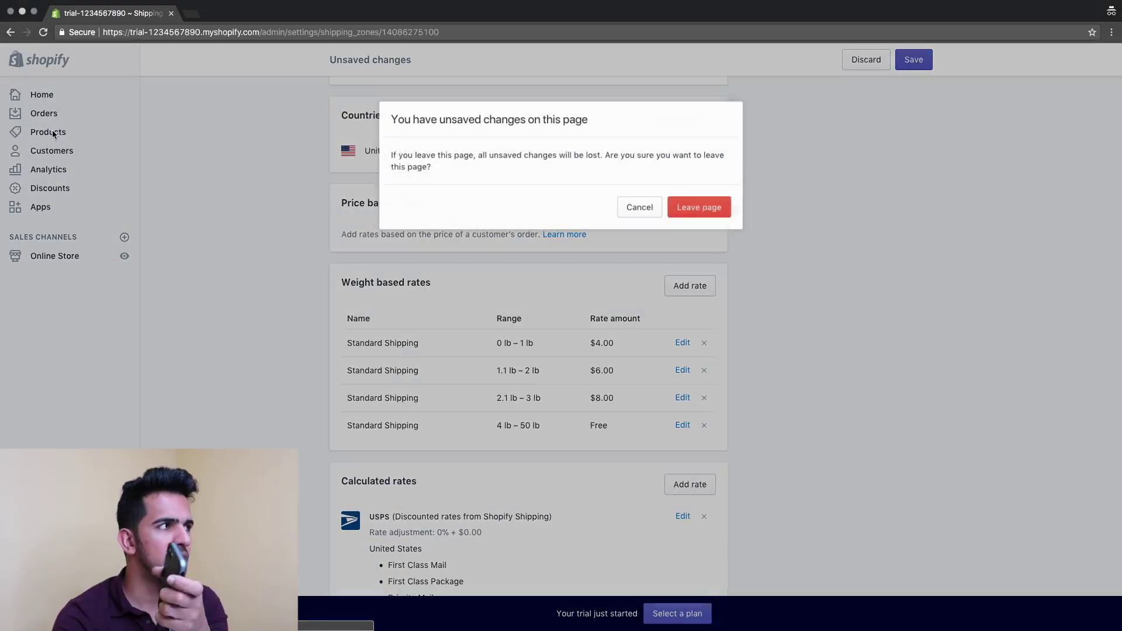
{"action": "left_click", "coordinate": [639, 207]}
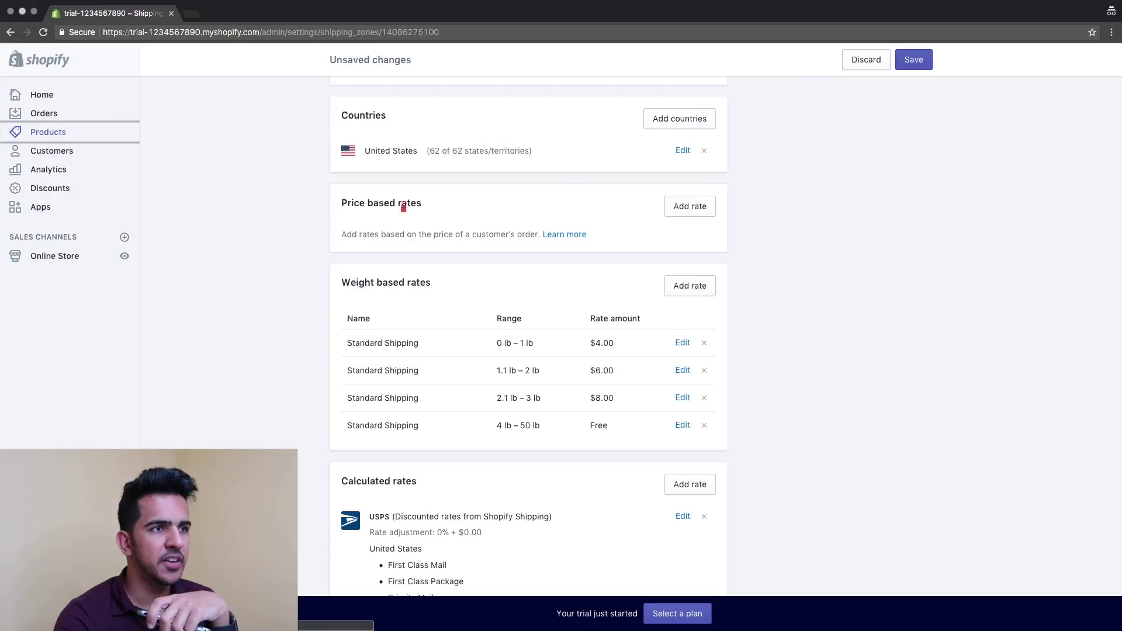
{"action": "right_click", "coordinate": [51, 137]}
{"action": "left_click", "coordinate": [117, 139]}
{"action": "key", "text": "ctrl+Tab"}
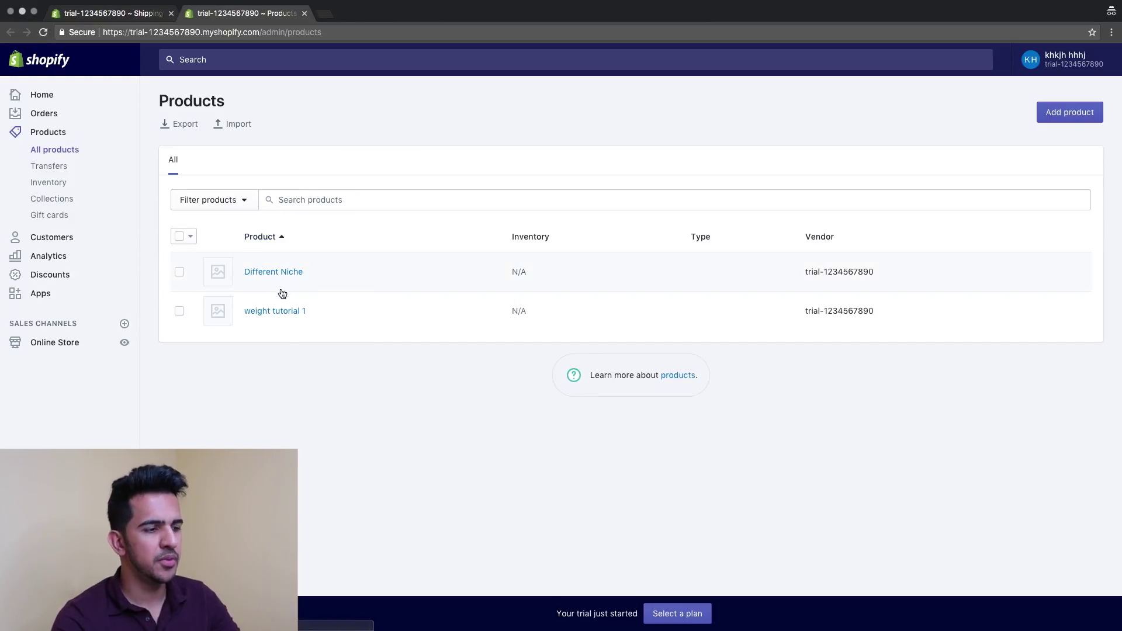
{"action": "left_click", "coordinate": [276, 271]}
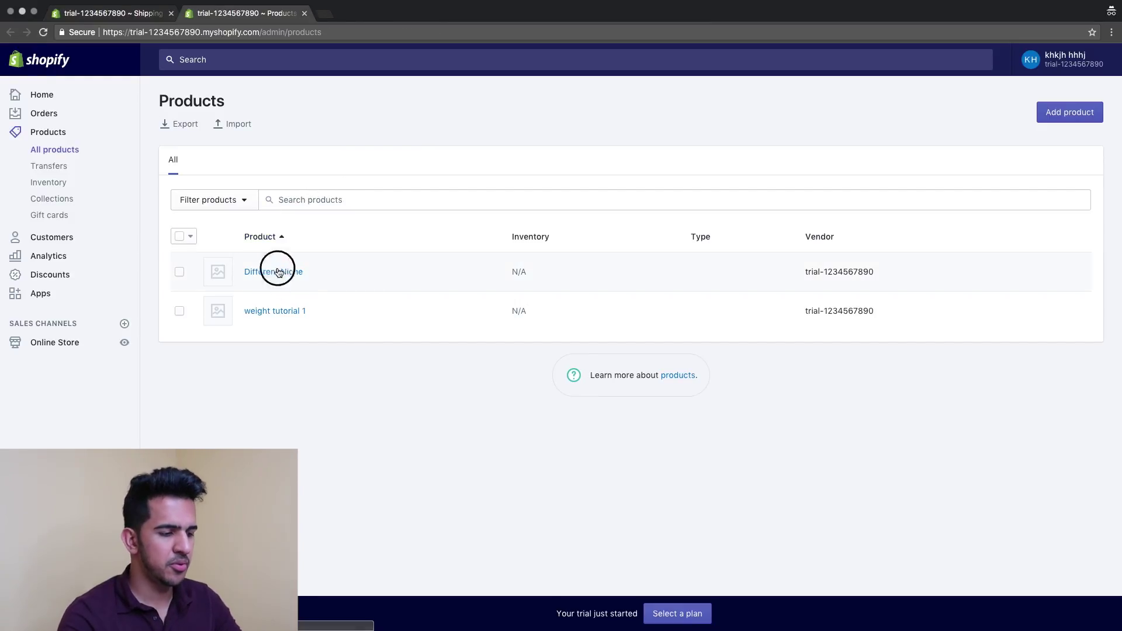
- Set the Different Niche product's price to $100 and save the product
{"action": "scroll", "coordinate": [400, 374], "scroll_direction": "down", "scroll_amount": 15}
{"action": "scroll", "coordinate": [383, 141], "scroll_direction": "up", "scroll_amount": 5}
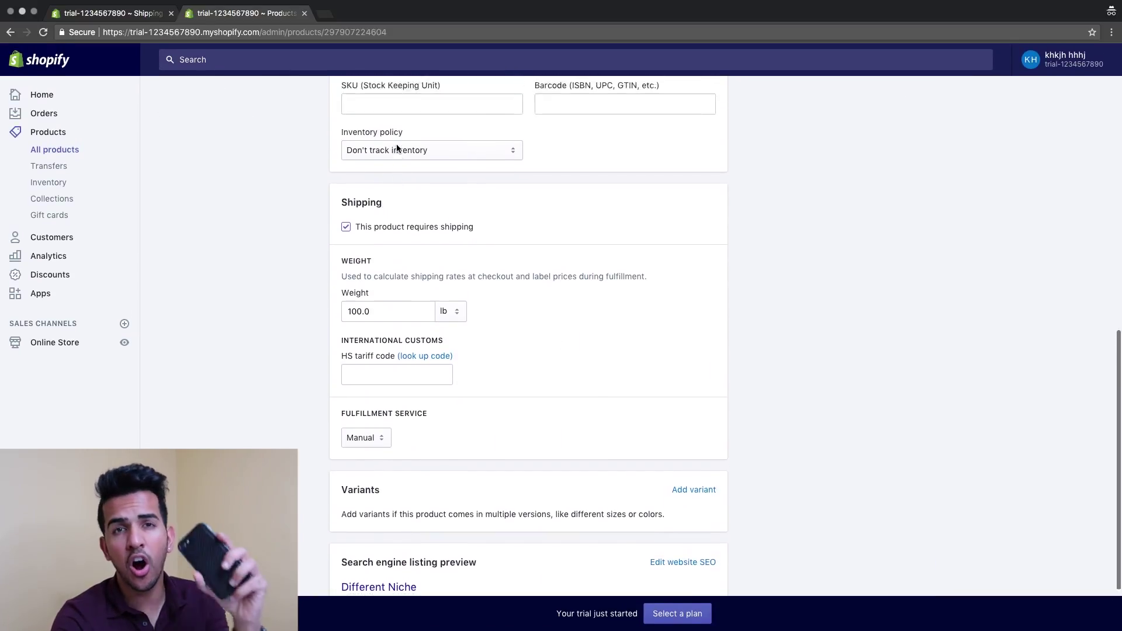
{"action": "left_click", "coordinate": [390, 131]}
{"action": "key", "text": "super+a"}
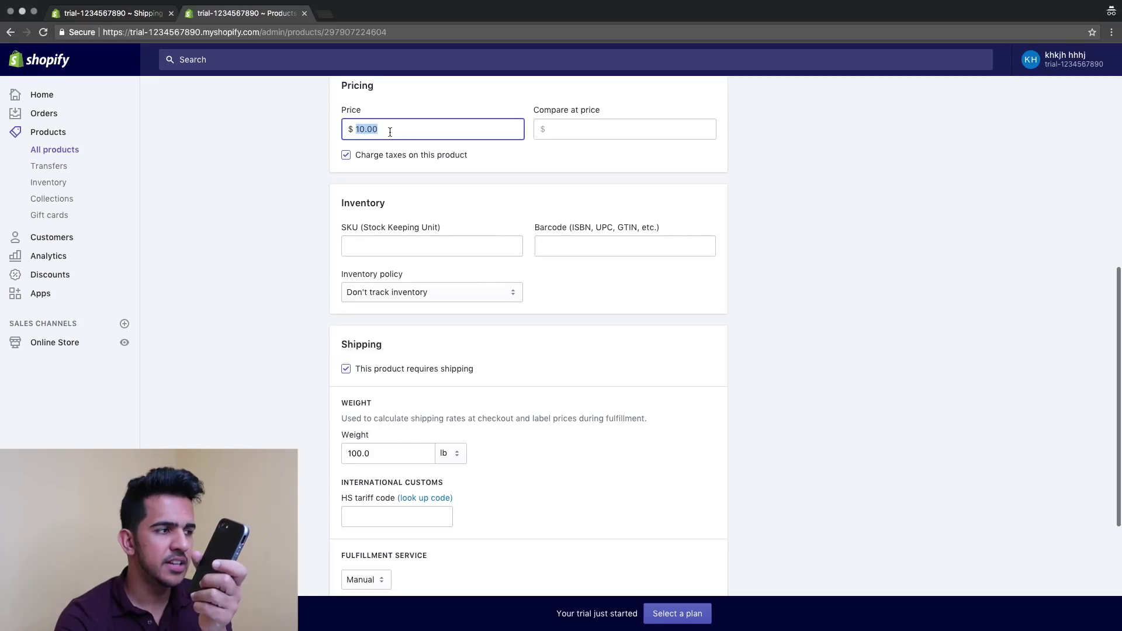
{"action": "type", "text": "100"}
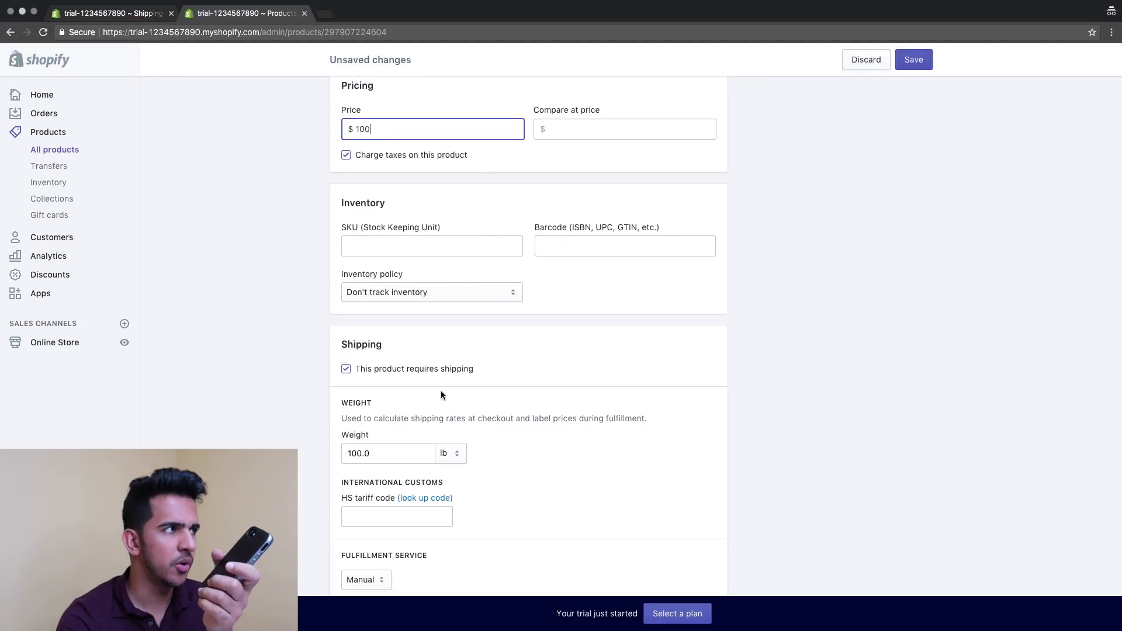
{"action": "left_click", "coordinate": [912, 61]}
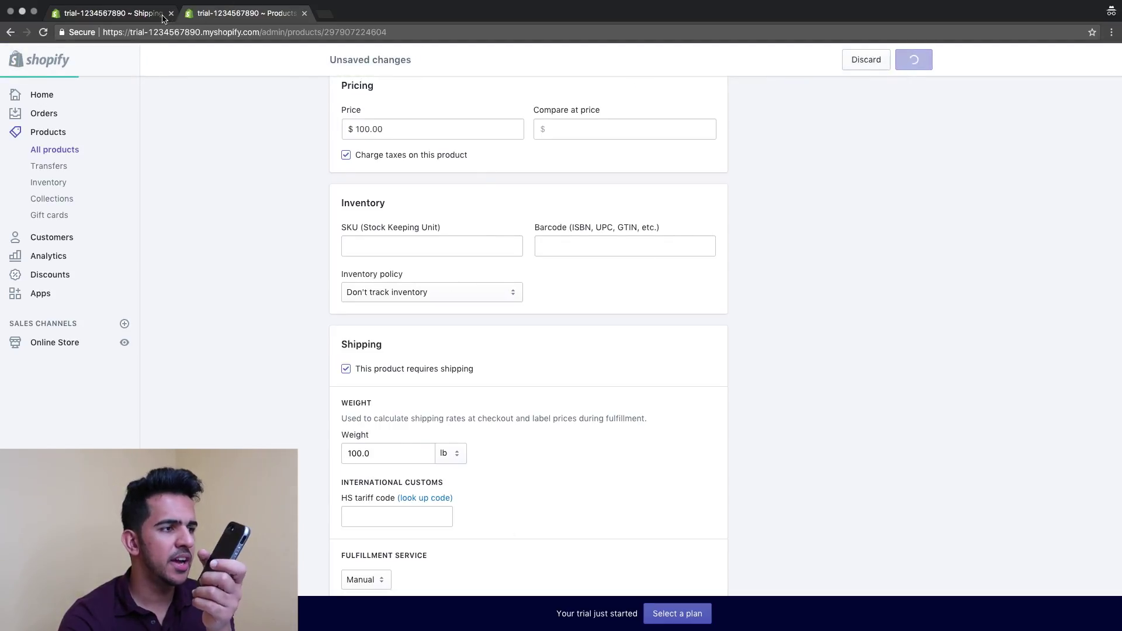
- Return to the shipping zone and start a new weight based rate named "Standard Shipping"
{"action": "left_click", "coordinate": [93, 13]}
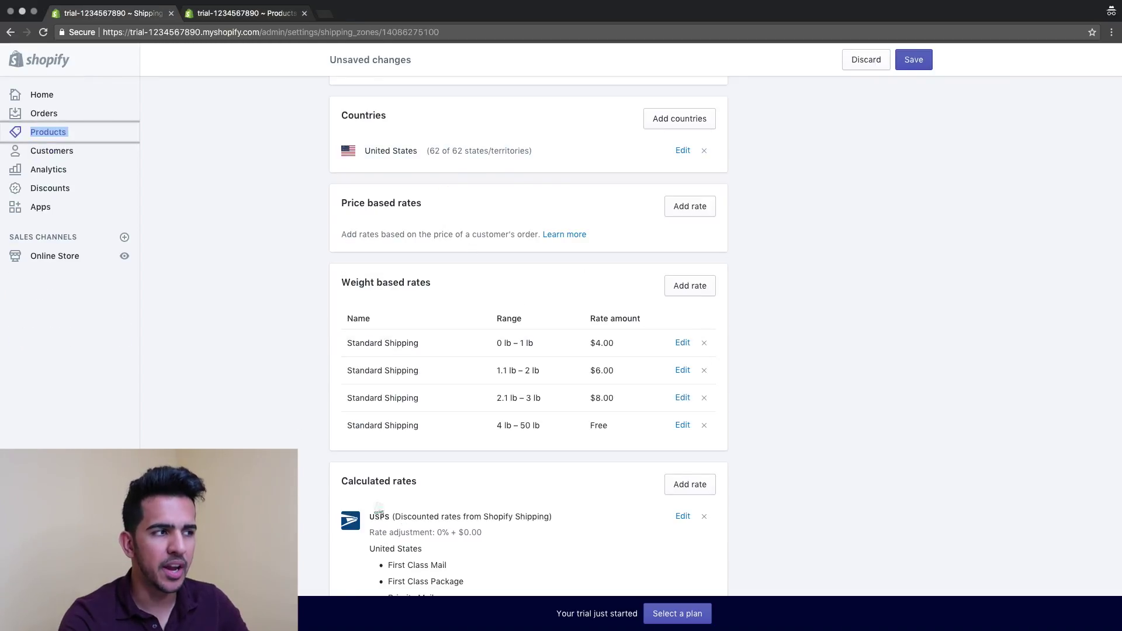
{"action": "left_click", "coordinate": [698, 290]}
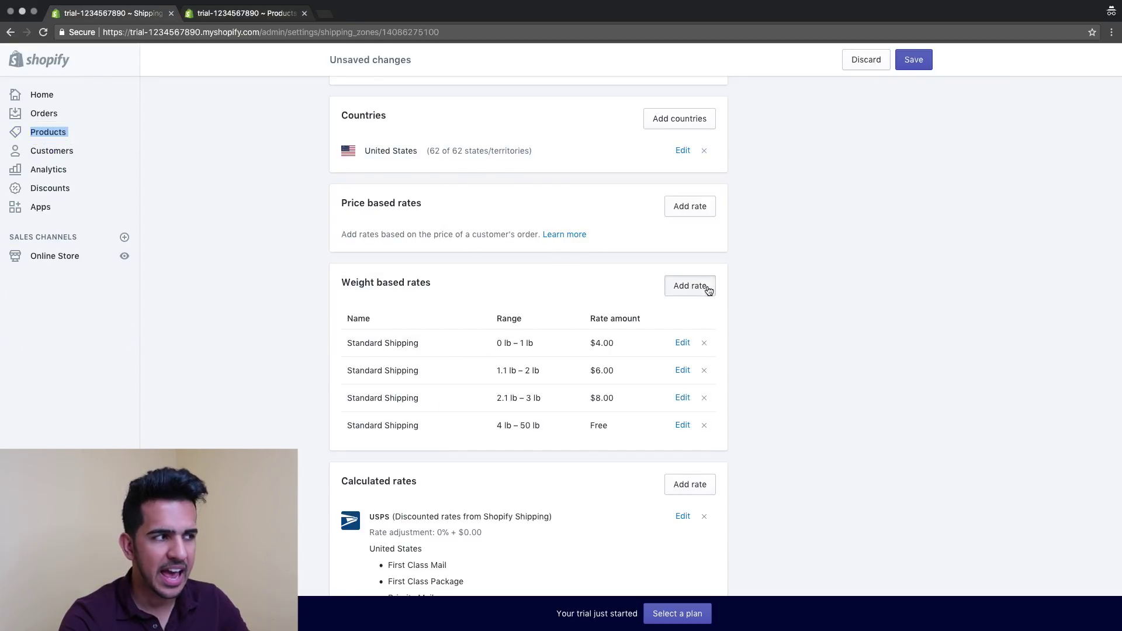
{"action": "left_click", "coordinate": [423, 251]}
{"action": "type", "text": "S"}
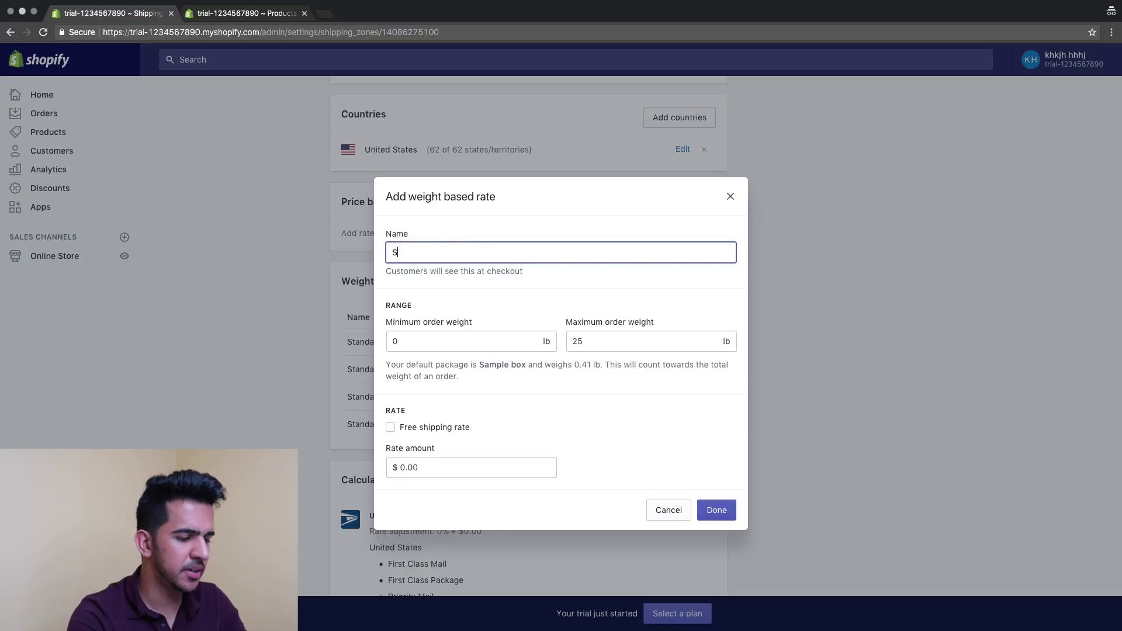
{"action": "type", "text": "tandard SHipping"}
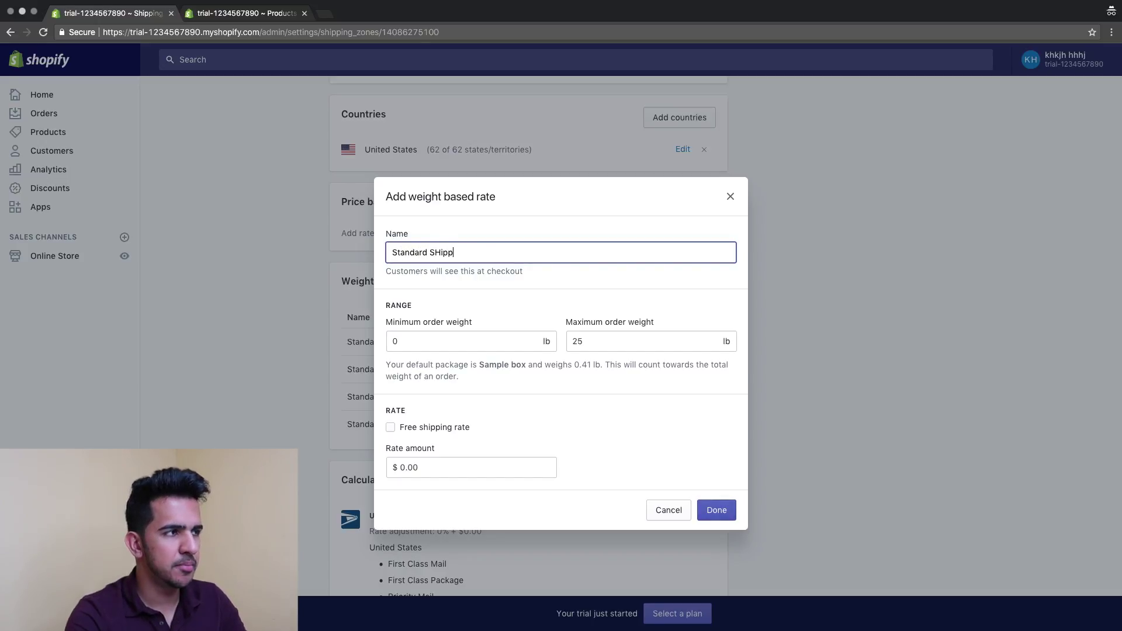
{"action": "key", "text": "BackSpace"}
{"action": "key", "text": "BackSpace"}
{"action": "type", "text": "h"}
- Set the new rate's order weight range to 99 to 105 lb and its amount to $12.99, and add it to the zone
{"action": "double_click", "coordinate": [476, 338]}
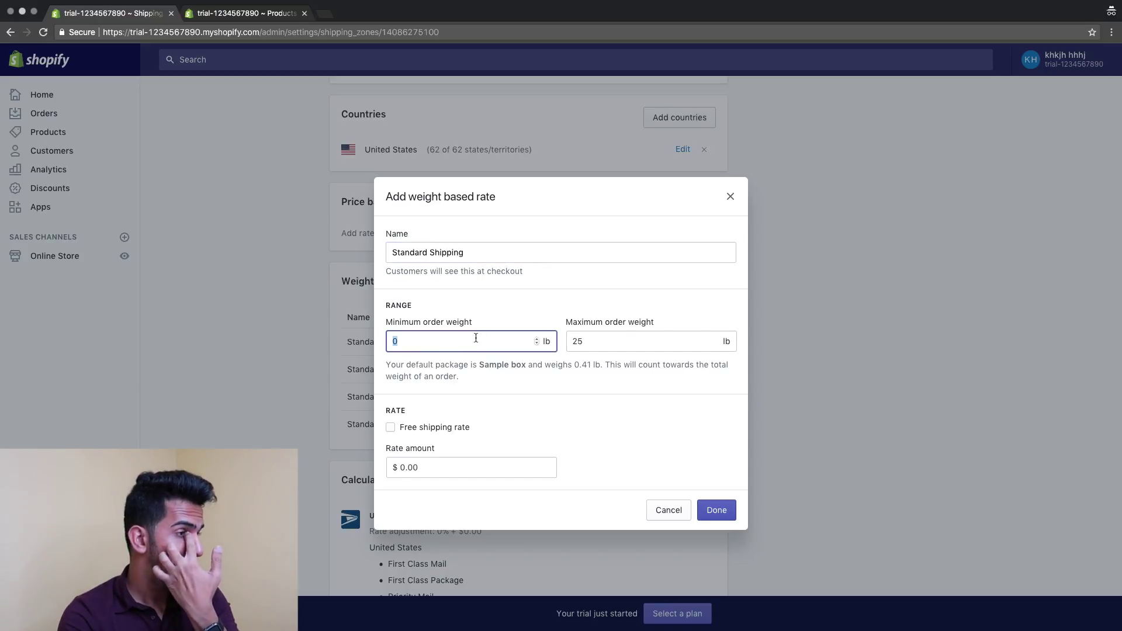
{"action": "type", "text": "99"}
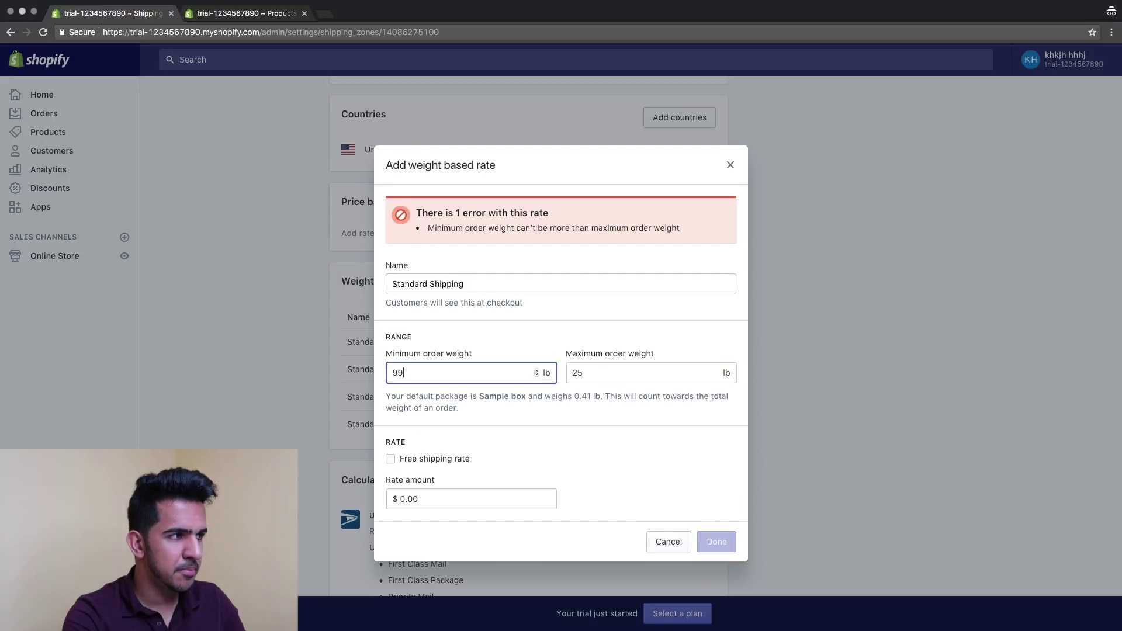
{"action": "double_click", "coordinate": [613, 376]}
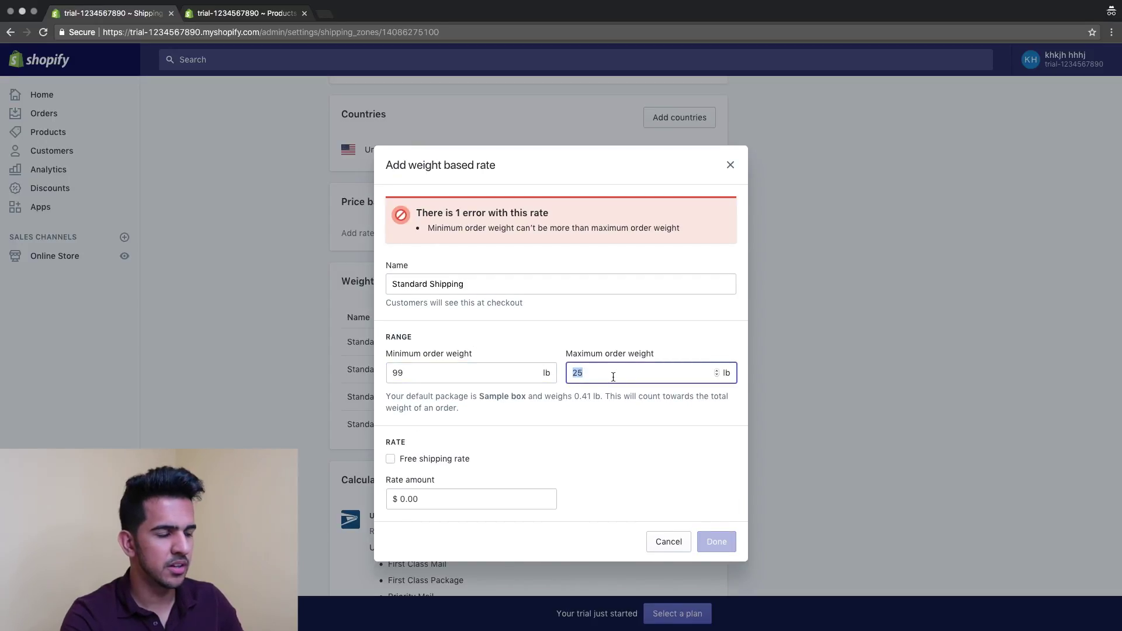
{"action": "type", "text": "1"}
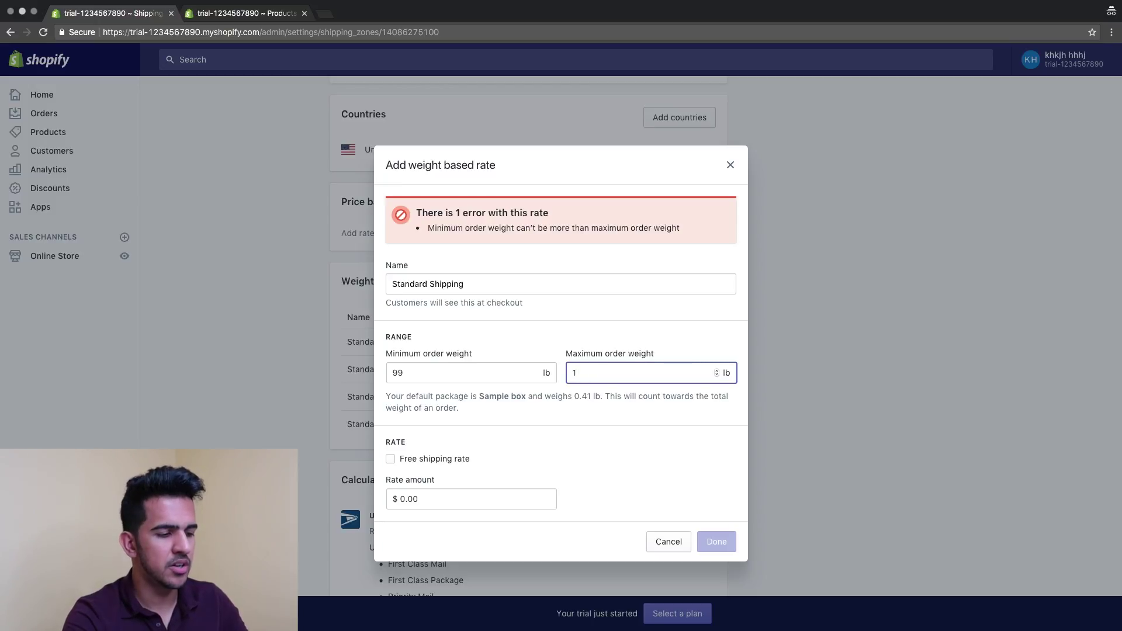
{"action": "type", "text": "05"}
{"action": "left_click", "coordinate": [483, 466]}
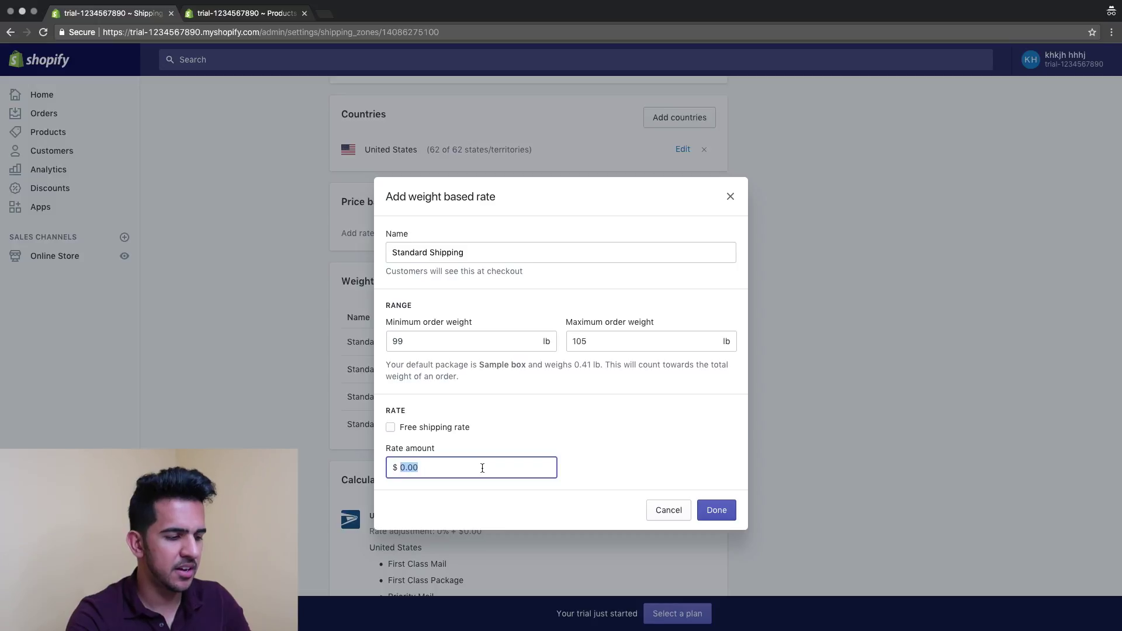
{"action": "type", "text": "12.99"}
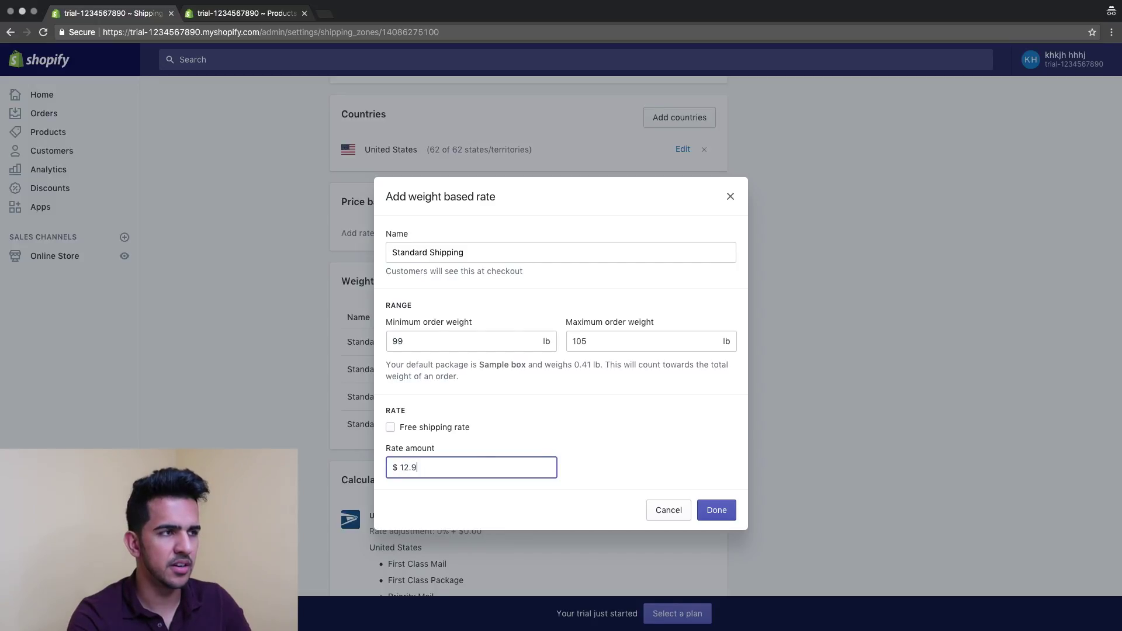
{"action": "left_click", "coordinate": [736, 514]}
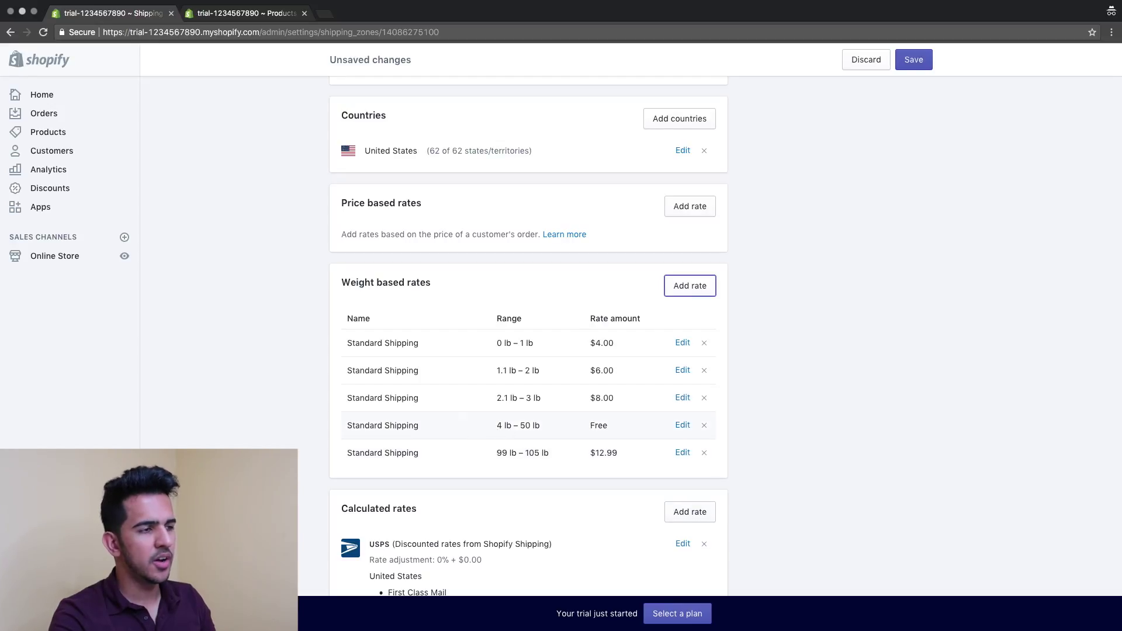
{"action": "left_click_drag", "start_coordinate": [331, 455], "coordinate": [611, 464]}
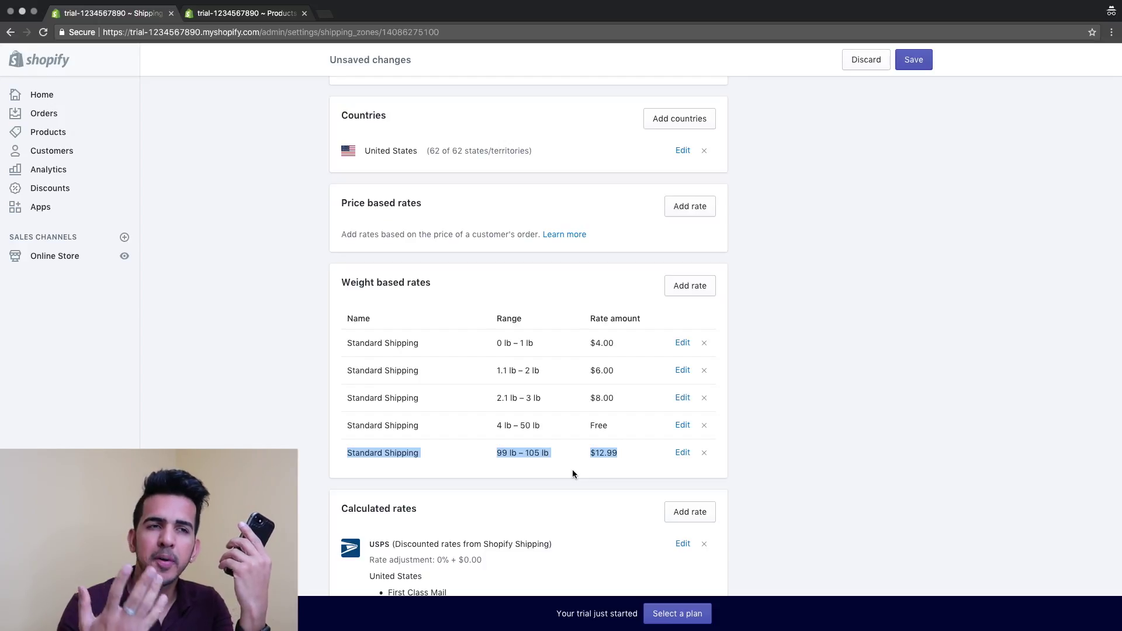
- Start another weight based rate in the zone and name it "Standard Shipping"
{"action": "left_click", "coordinate": [693, 287]}
{"action": "left_click", "coordinate": [456, 260]}
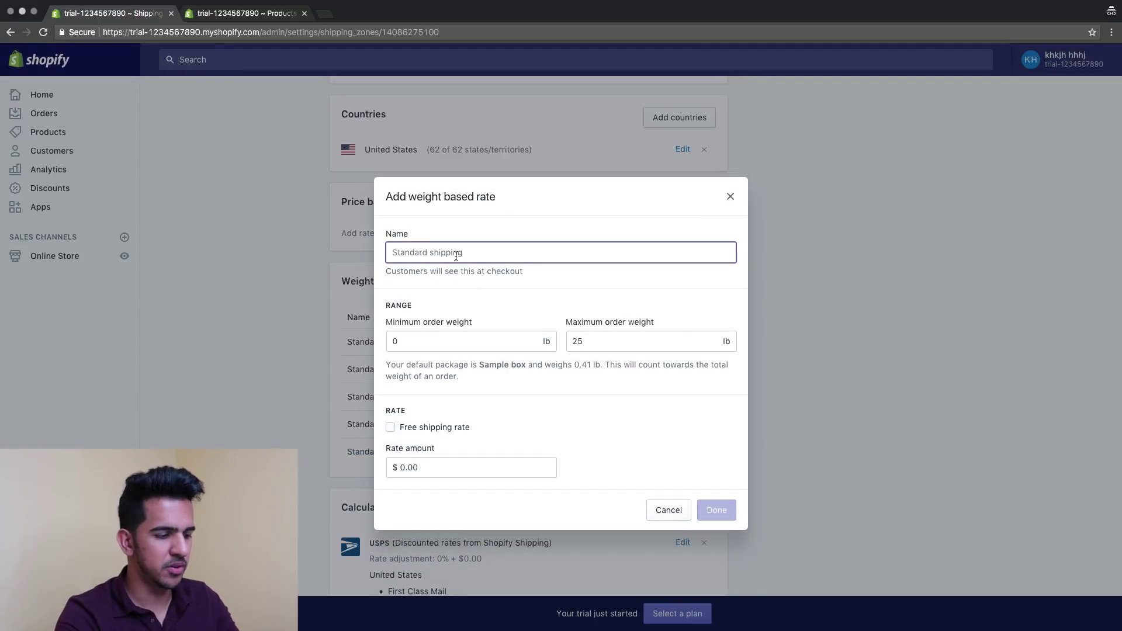
{"action": "type", "text": "Standar"}
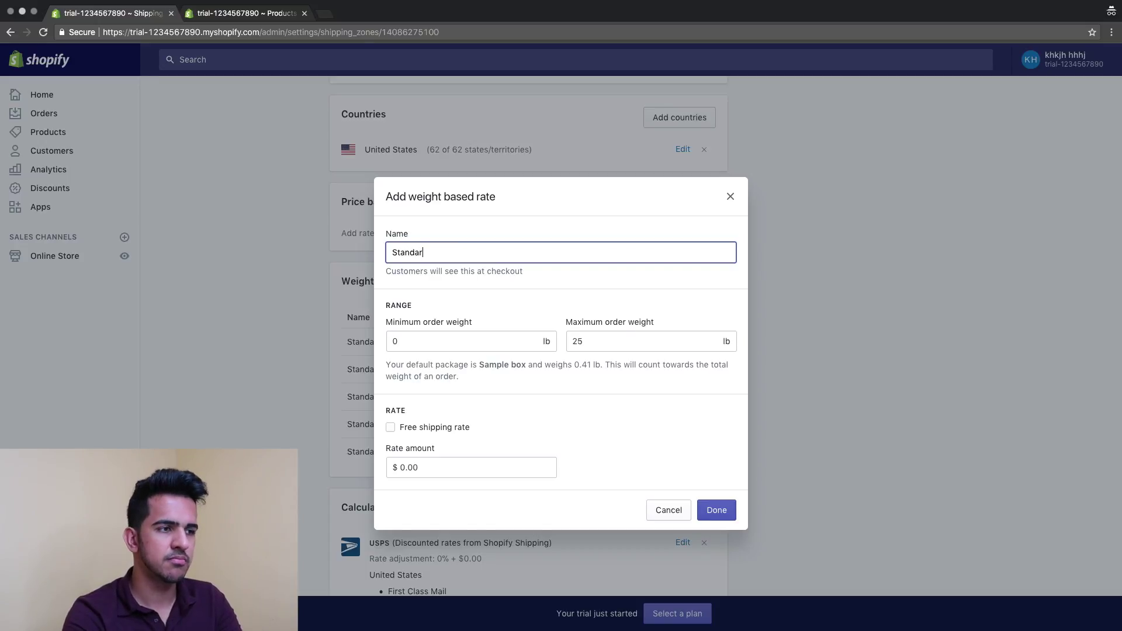
{"action": "type", "text": "d Shippin"}
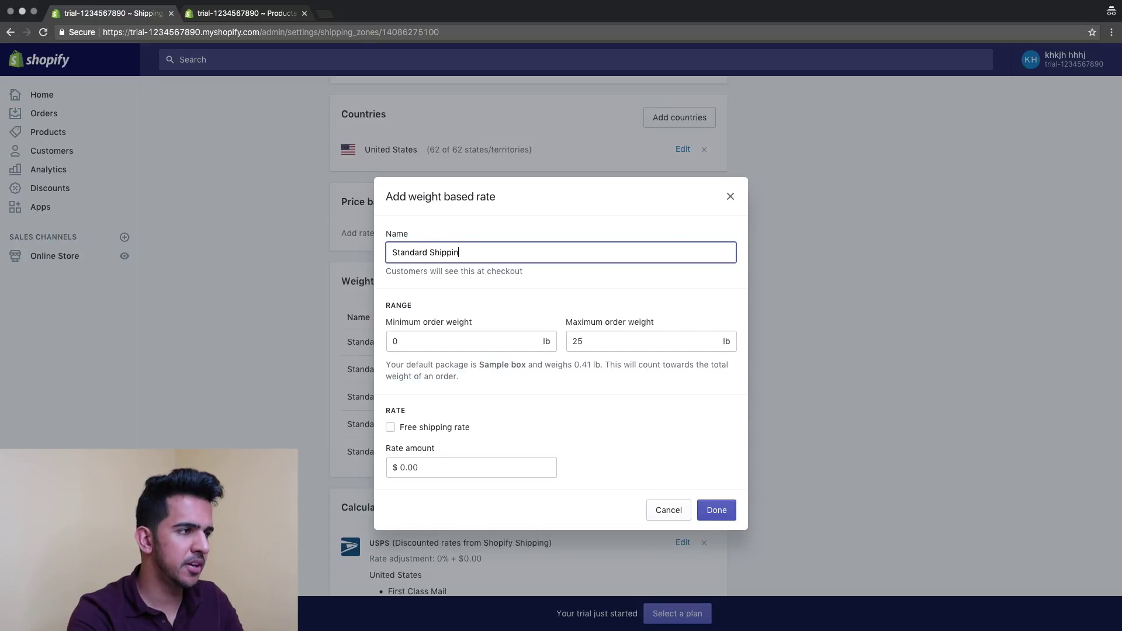
{"action": "type", "text": "g"}
- Give this rate a 110 to 205 lb order weight range and a $20 amount, and add it to the zone
{"action": "left_click", "coordinate": [458, 338]}
{"action": "key", "text": "BackSpace"}
{"action": "type", "text": "110"}
{"action": "key", "text": "Tab"}
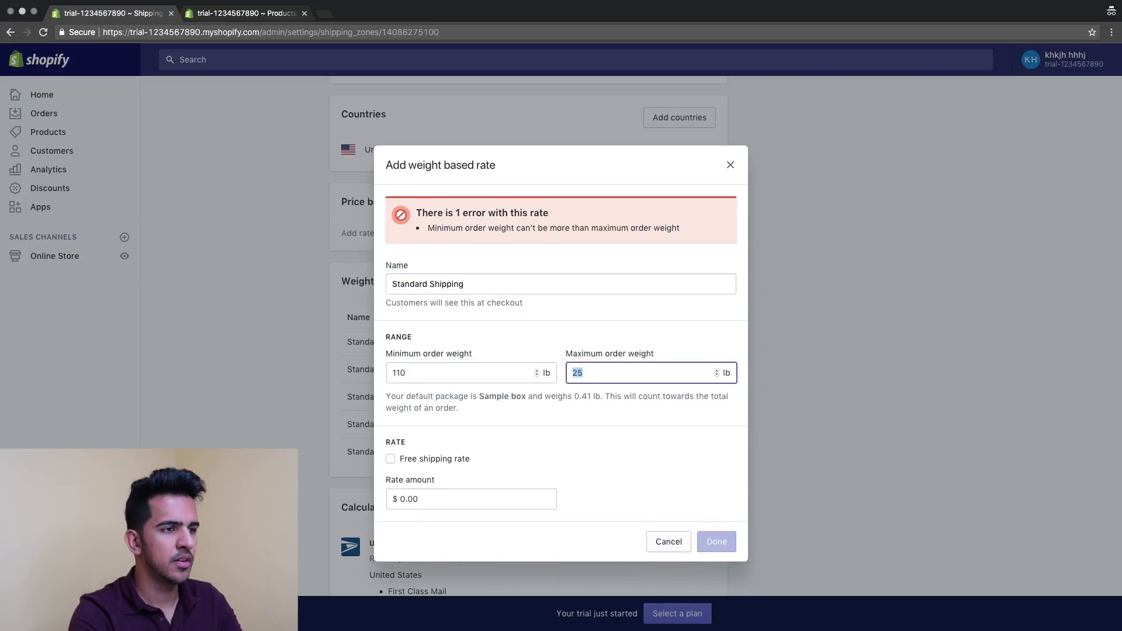
{"action": "type", "text": "205"}
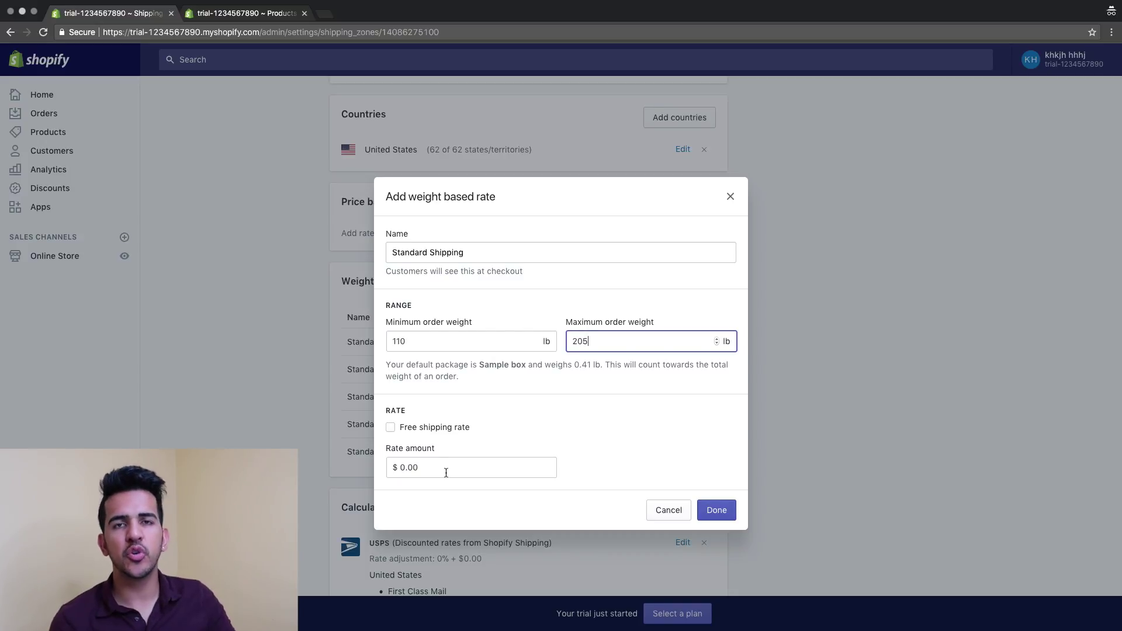
{"action": "left_click", "coordinate": [446, 472]}
{"action": "type", "text": "20"}
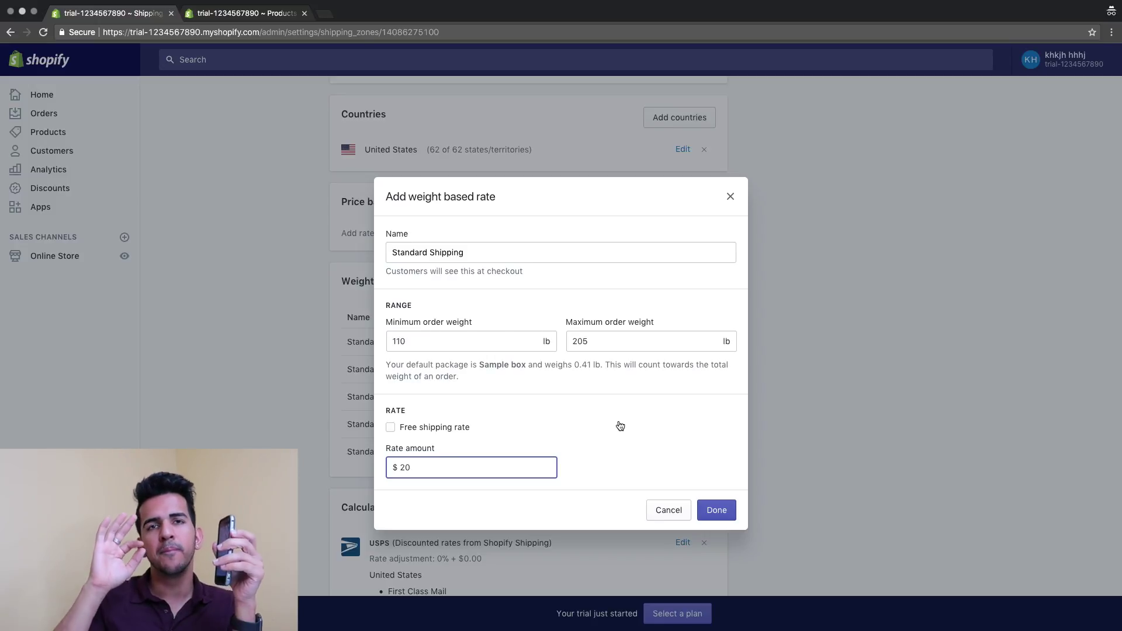
{"action": "left_click", "coordinate": [717, 512]}
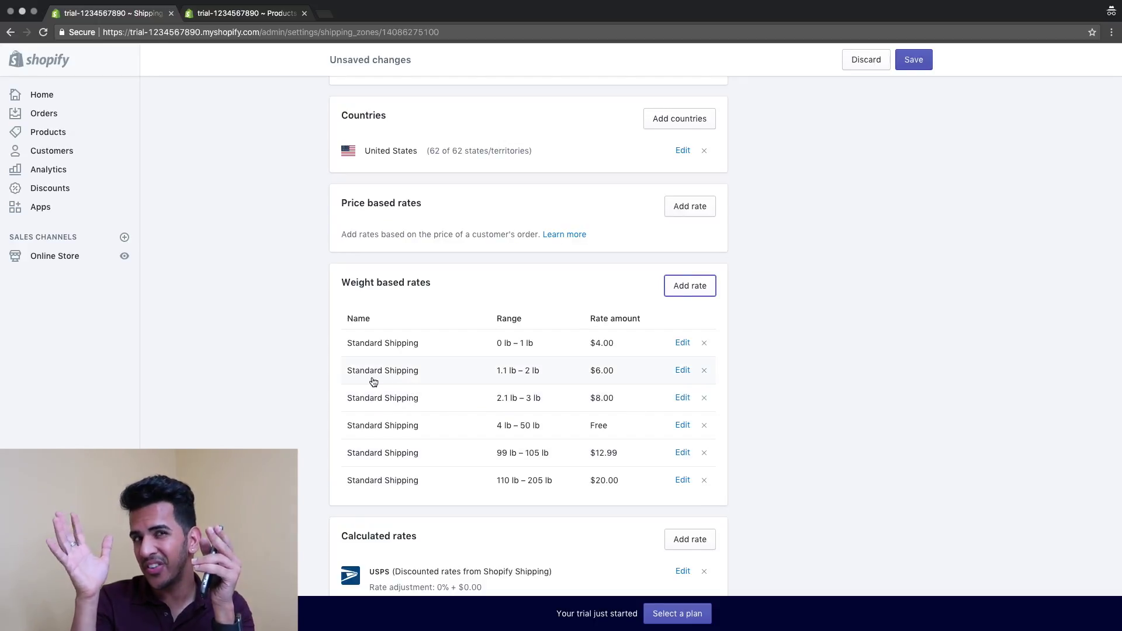
{"action": "scroll", "coordinate": [549, 490], "scroll_direction": "down", "scroll_amount": 1}
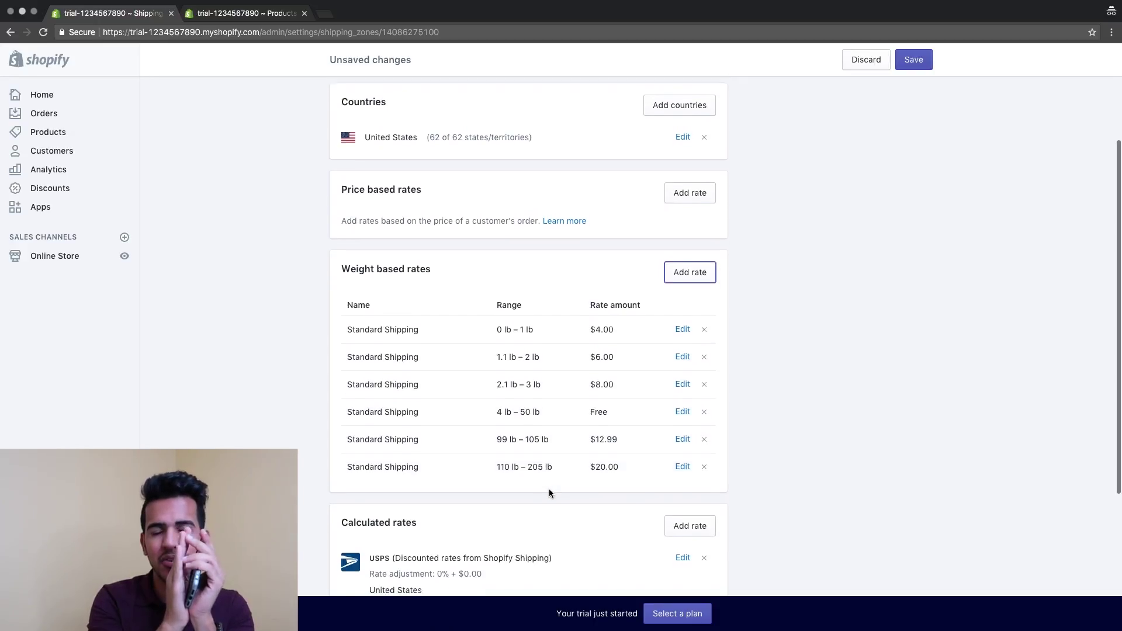
{"action": "scroll", "coordinate": [535, 491], "scroll_direction": "up", "scroll_amount": 1}
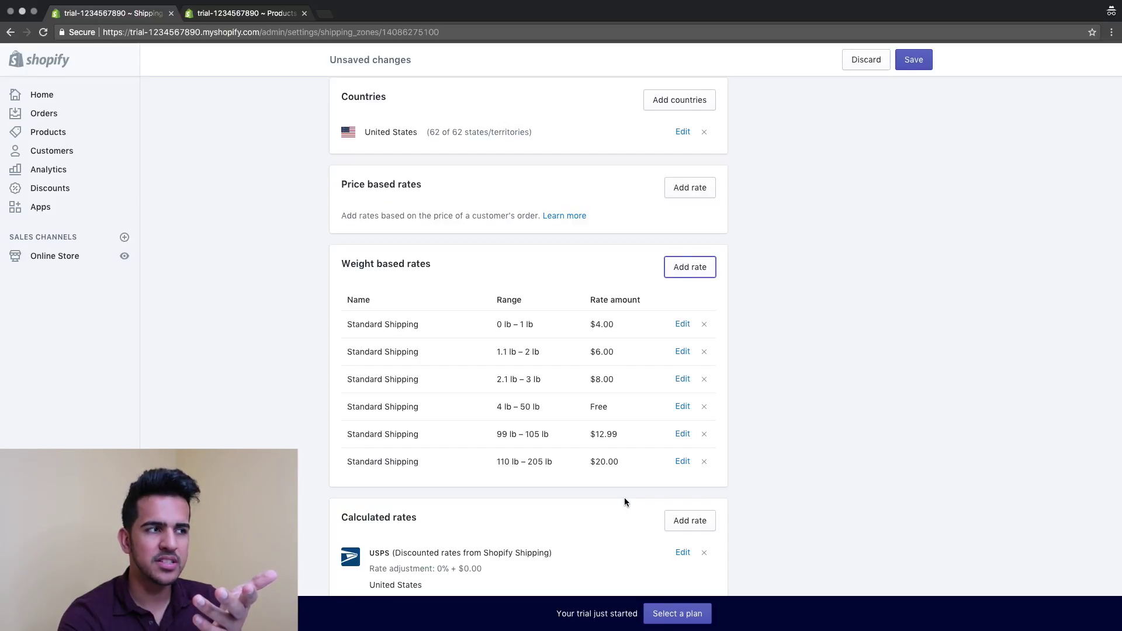
- Start a new weight based rate named "Expedited Shipping"
{"action": "left_click", "coordinate": [704, 267]}
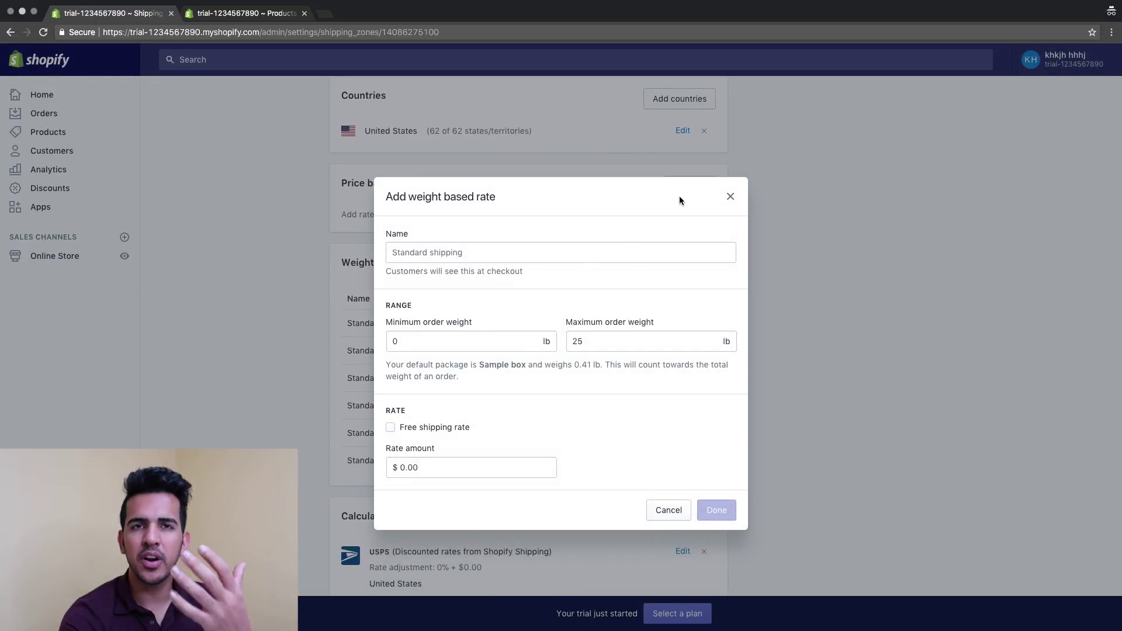
{"action": "left_click", "coordinate": [430, 251]}
{"action": "type", "text": "E"}
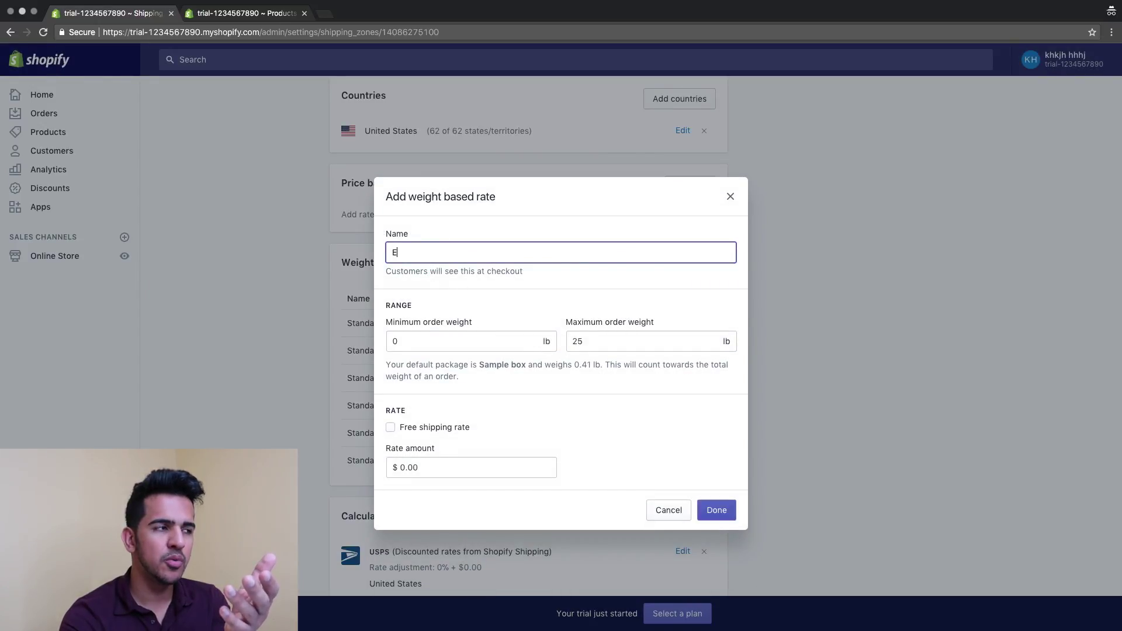
{"action": "type", "text": "xpedi"}
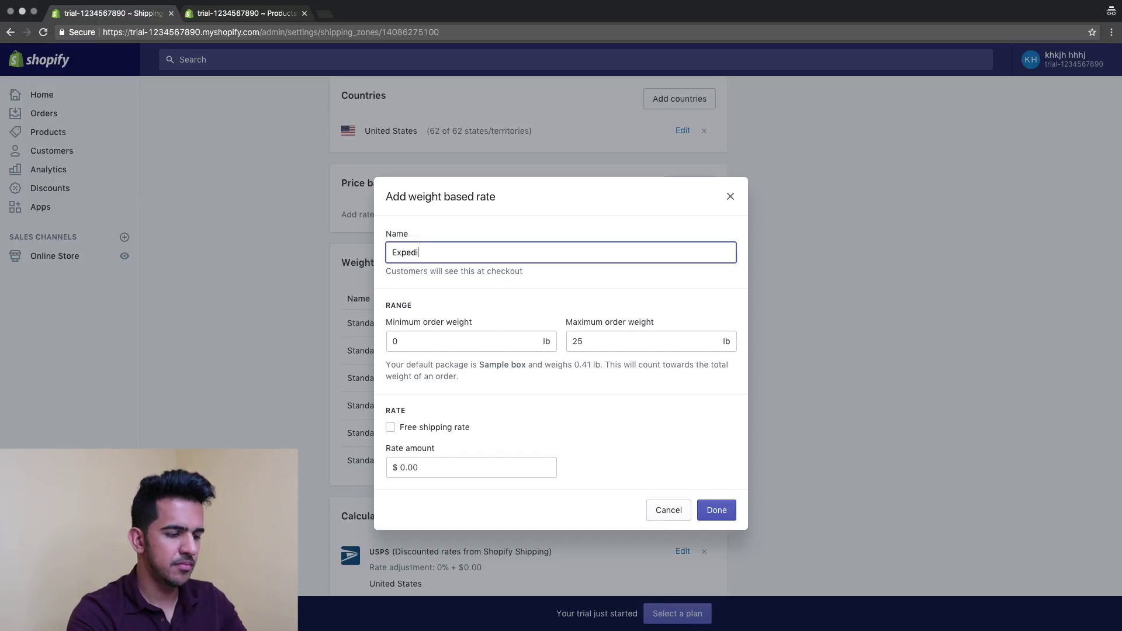
{"action": "type", "text": "ted "}
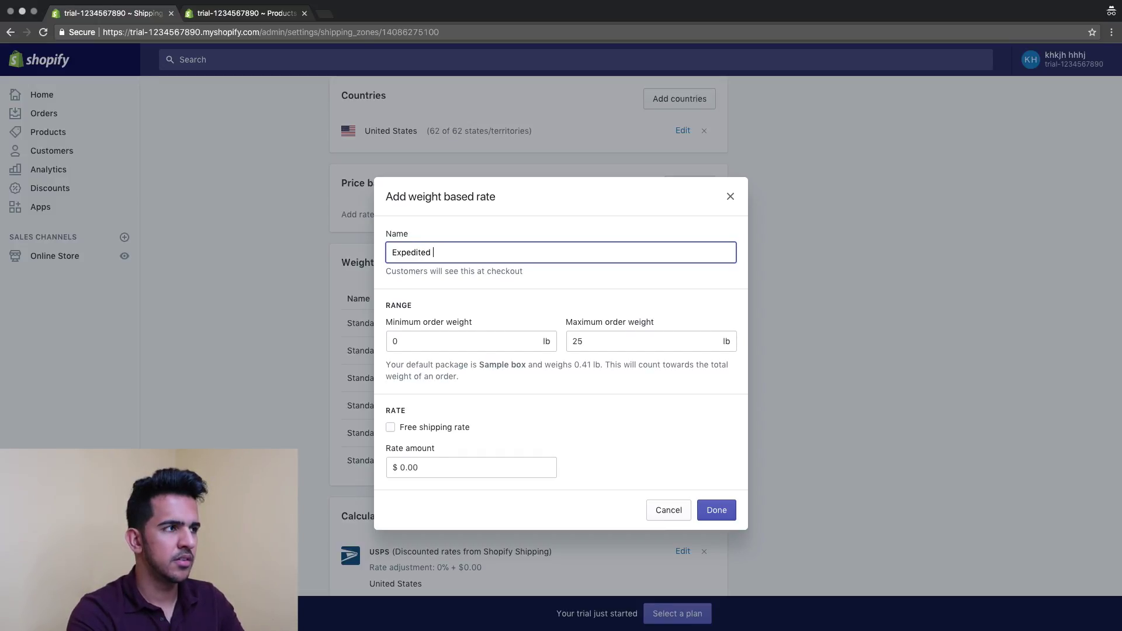
{"action": "type", "text": "Shipping"}
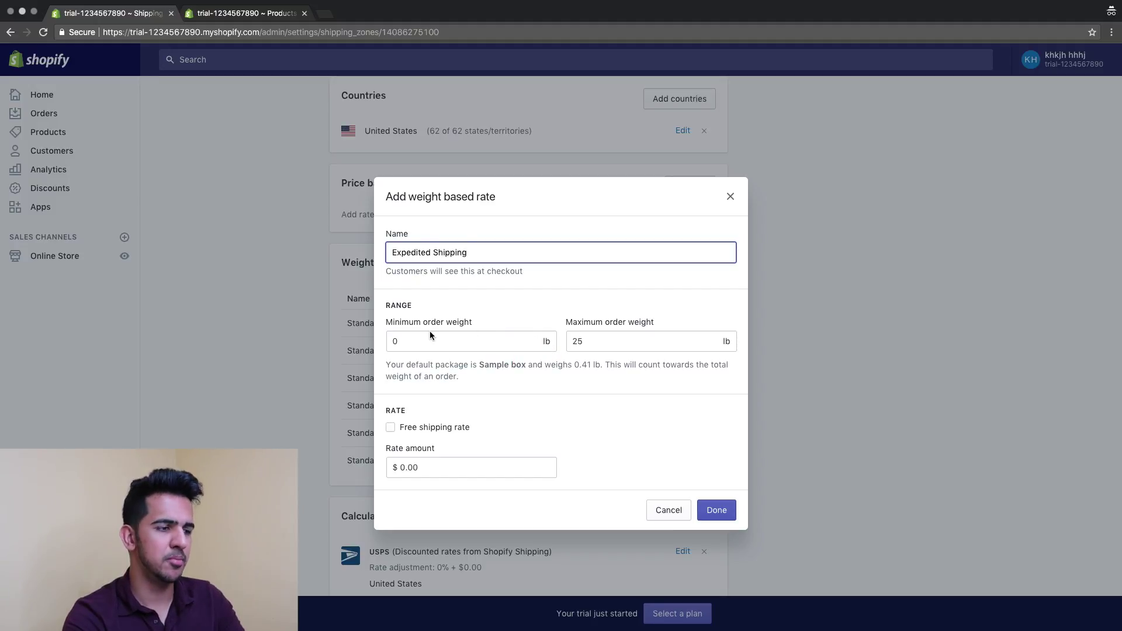
- Set the expedited rate's maximum order weight to 1 lb and its amount to $20, and add it to the zone
{"action": "double_click", "coordinate": [644, 341]}
{"action": "type", "text": "1"}
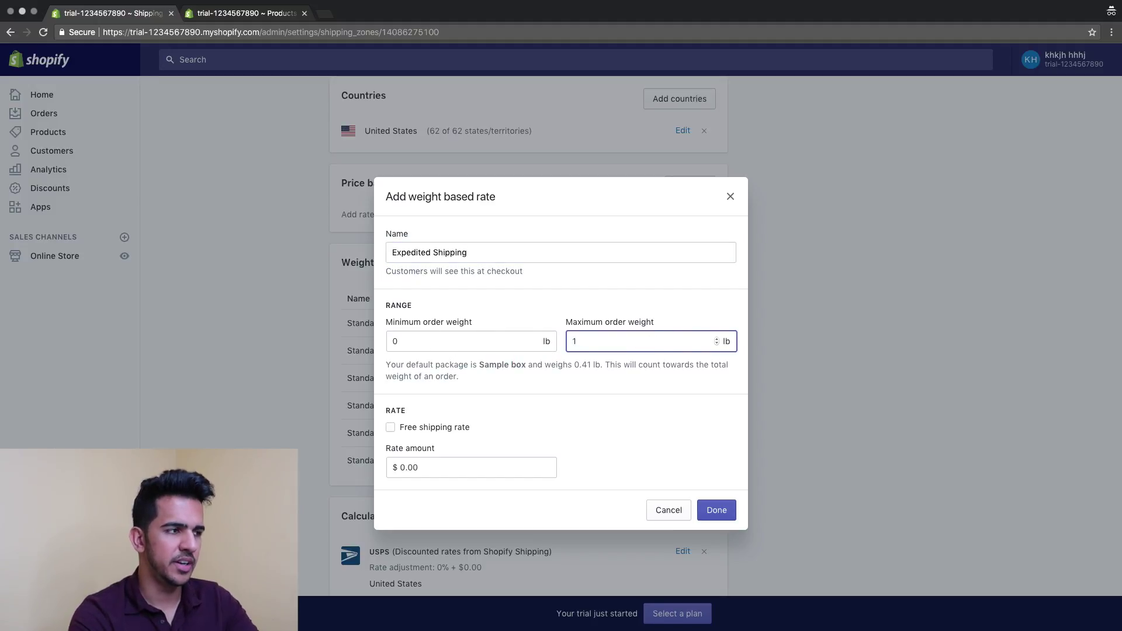
{"action": "double_click", "coordinate": [505, 469]}
{"action": "type", "text": "20"}
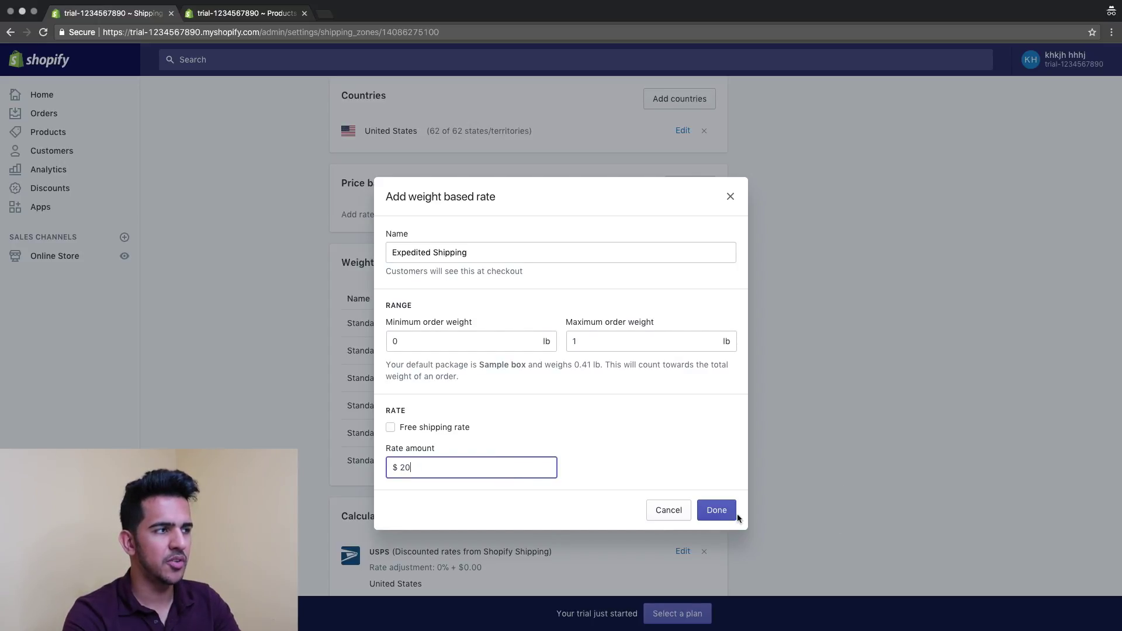
{"action": "left_click", "coordinate": [732, 512]}
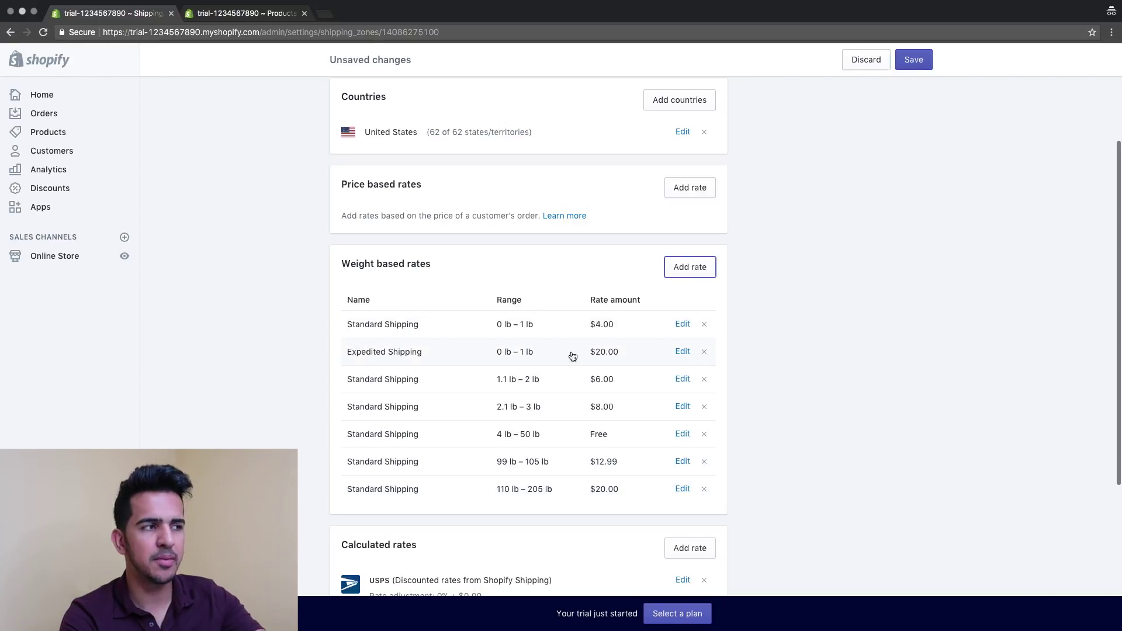
{"action": "left_click_drag", "start_coordinate": [628, 350], "coordinate": [382, 343]}
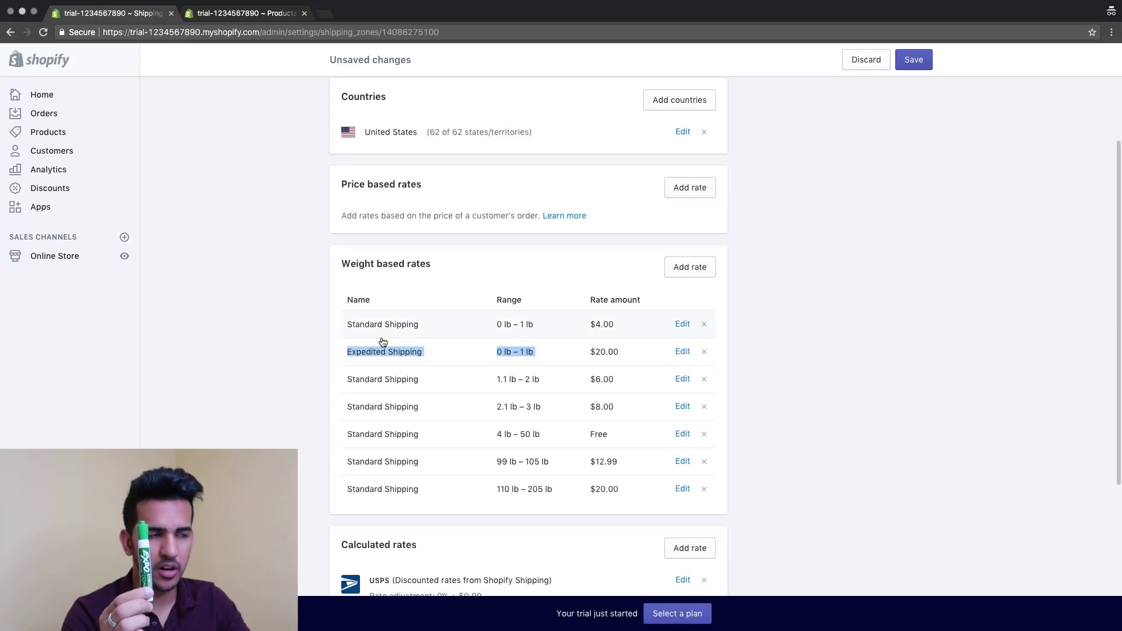